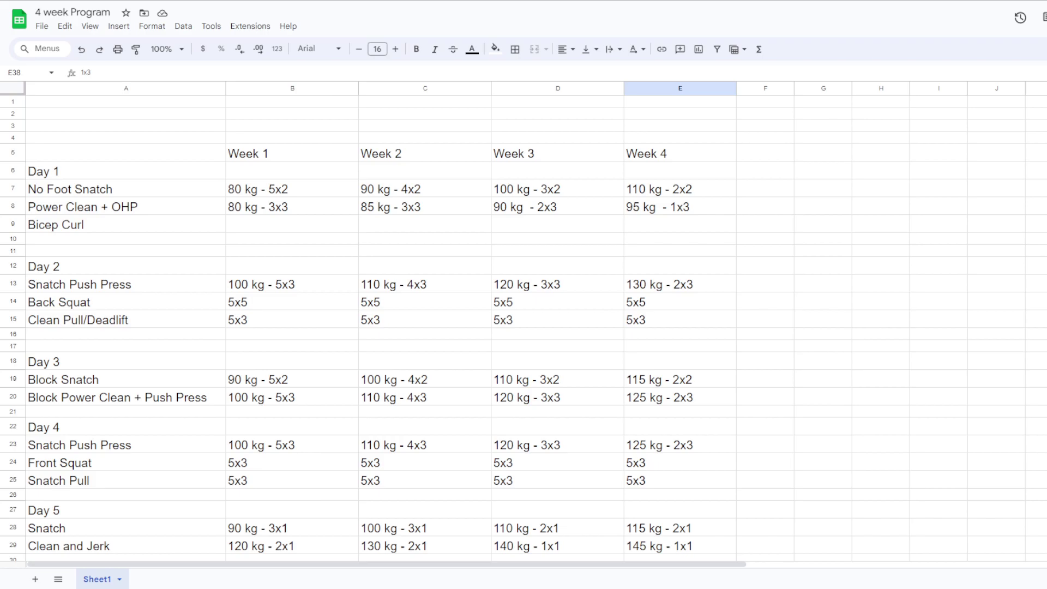
Look over the whole four-week program, from the Day 1 No Foot Snatch to the Day 6 Front Squat and Day 7 exercises.
{"action": "double_click", "coordinate": [687, 189]}
{"action": "left_click", "coordinate": [711, 270]}
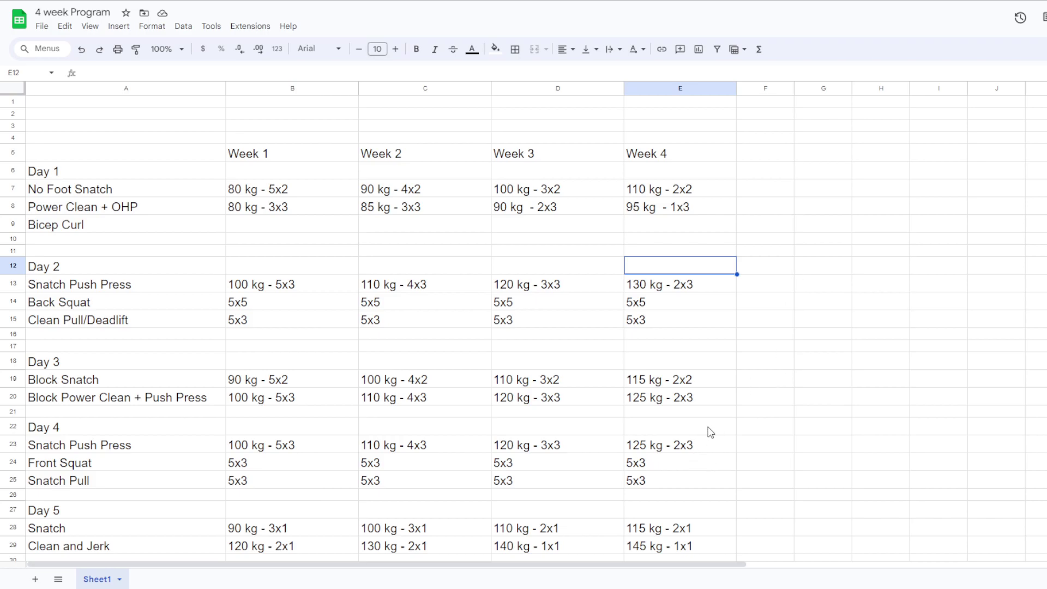
{"action": "scroll", "coordinate": [695, 423], "scroll_direction": "down", "scroll_amount": 2}
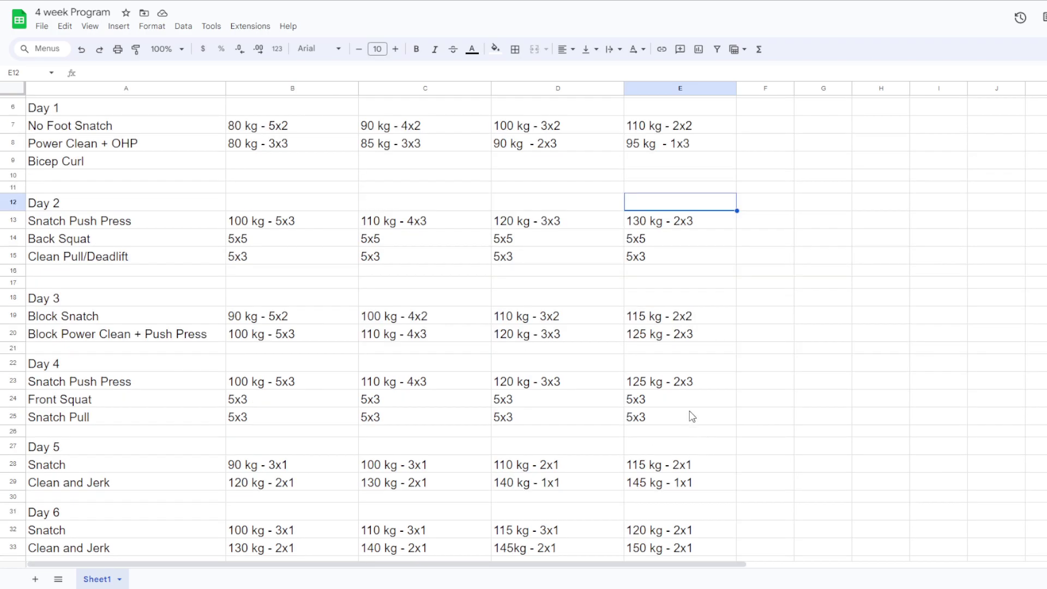
{"action": "scroll", "coordinate": [692, 416], "scroll_direction": "up", "scroll_amount": 2}
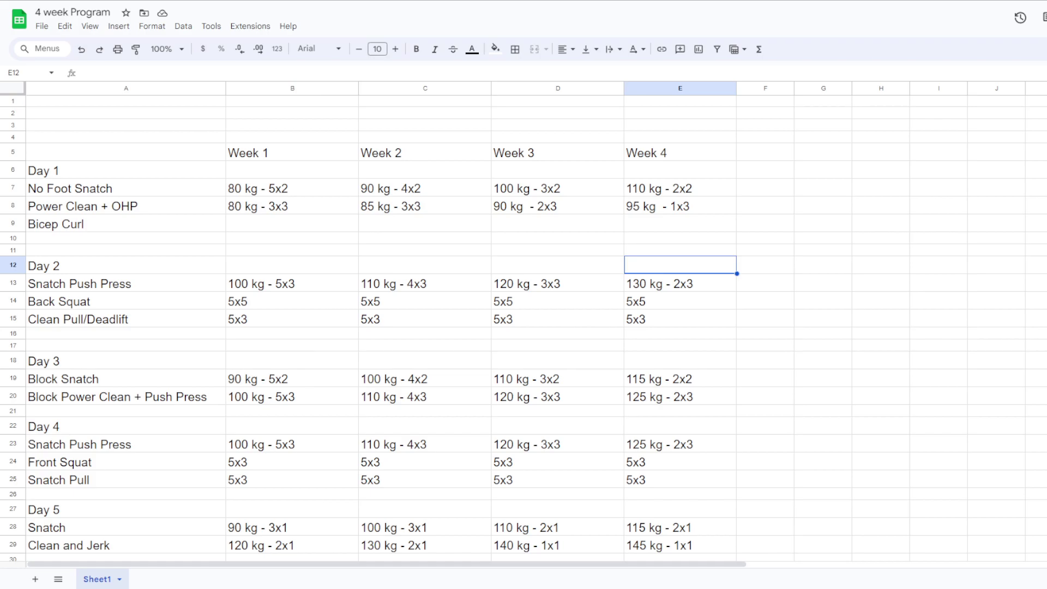
{"action": "left_click", "coordinate": [110, 192]}
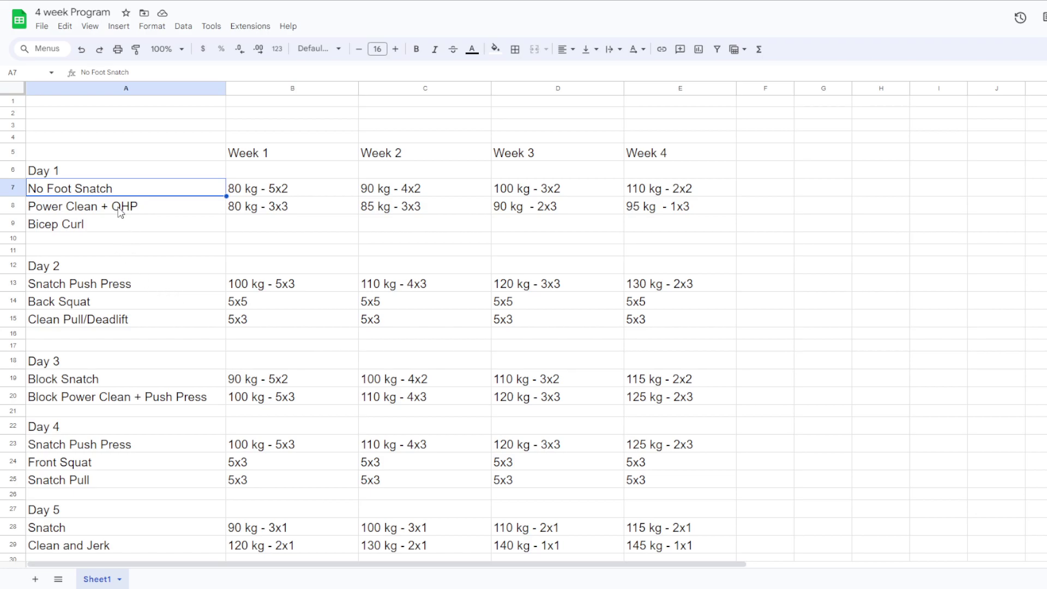
{"action": "scroll", "coordinate": [120, 213], "scroll_direction": "down", "scroll_amount": 2}
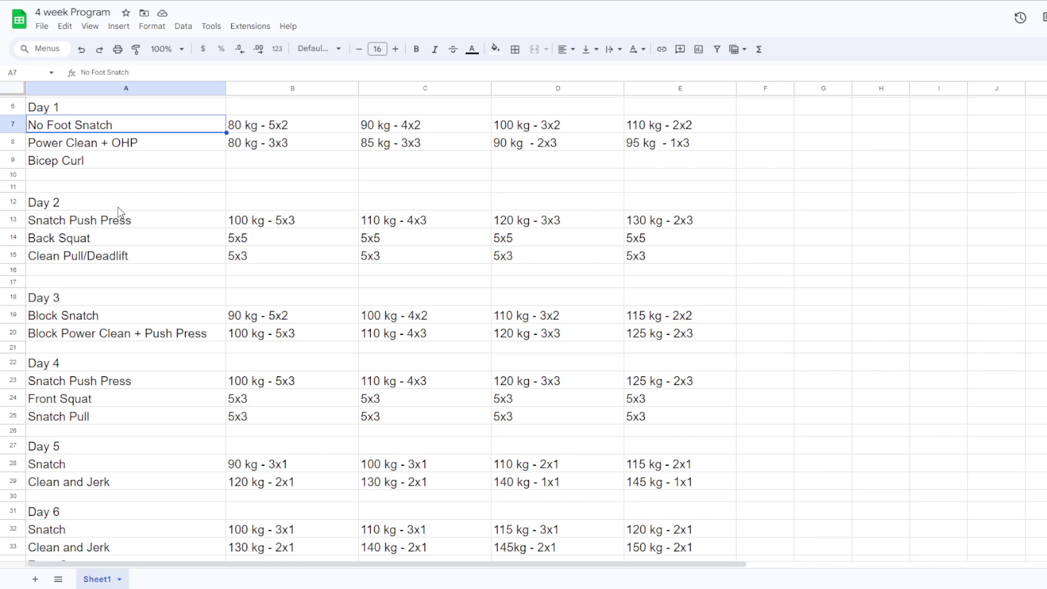
{"action": "scroll", "coordinate": [121, 213], "scroll_direction": "down", "scroll_amount": 2}
{"action": "scroll", "coordinate": [120, 213], "scroll_direction": "down", "scroll_amount": 2}
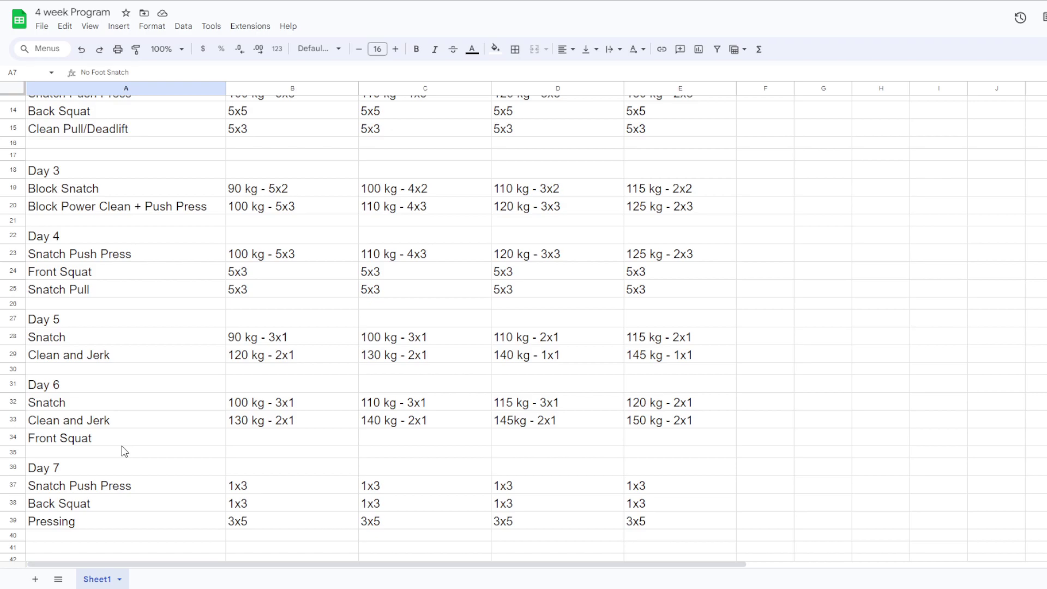
{"action": "left_click", "coordinate": [86, 438]}
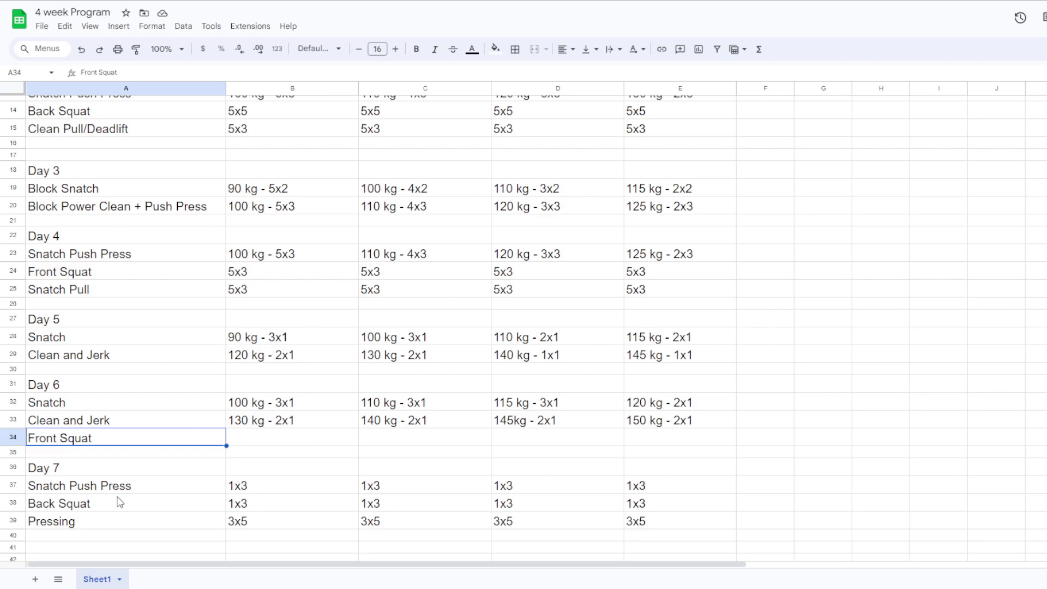
{"action": "scroll", "coordinate": [118, 499], "scroll_direction": "up", "scroll_amount": 5}
{"action": "scroll", "coordinate": [109, 474], "scroll_direction": "down", "scroll_amount": 5}
{"action": "scroll", "coordinate": [85, 395], "scroll_direction": "up", "scroll_amount": 4}
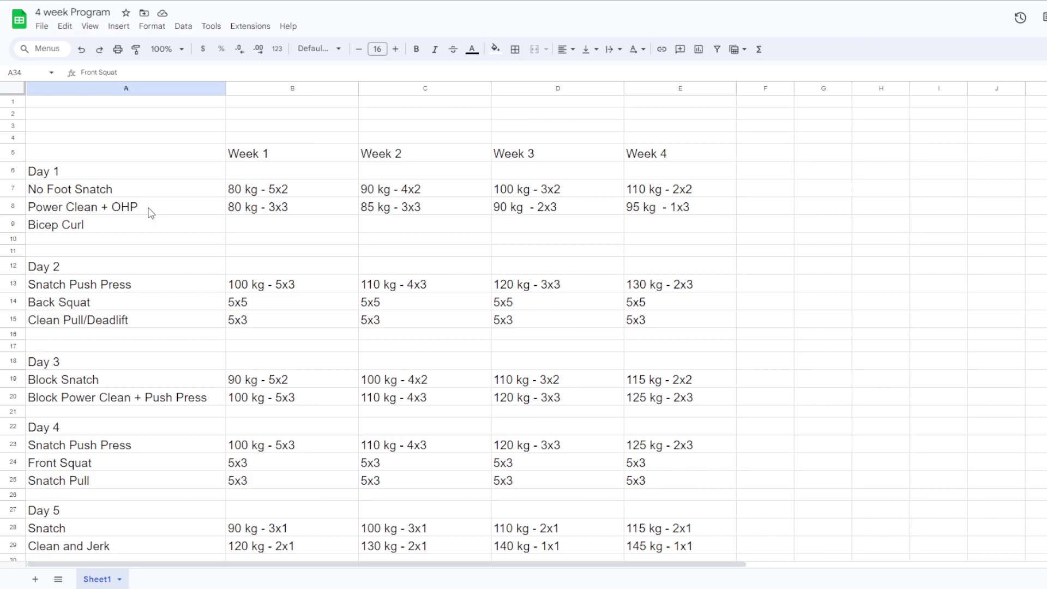
Examine the Day 1 No Foot Snatch weights and sets week by week, from Week 1 to Week 4.
{"action": "left_click", "coordinate": [283, 196]}
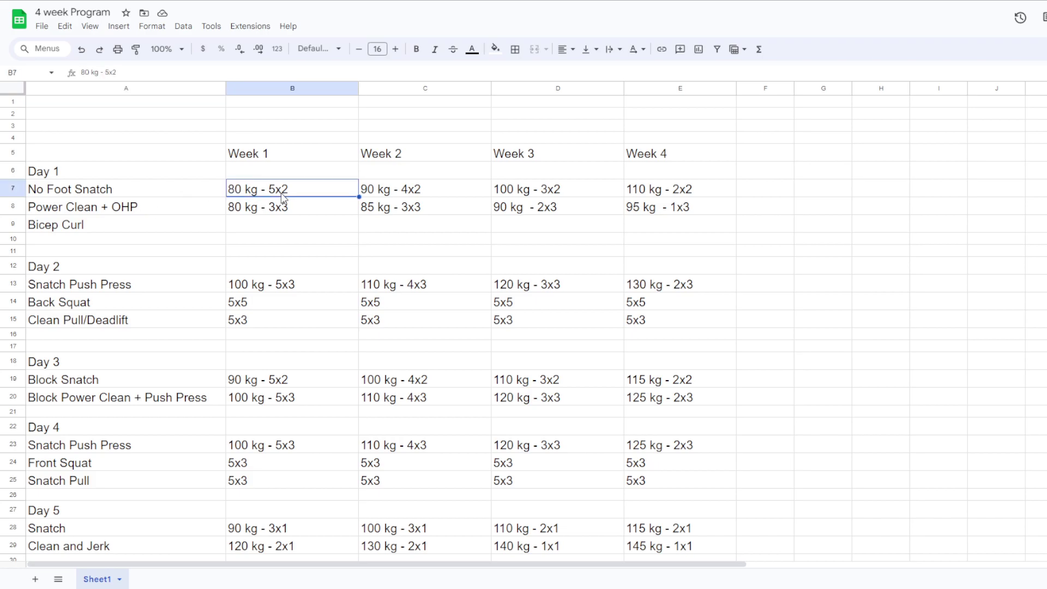
{"action": "left_click", "coordinate": [380, 195]}
{"action": "left_click", "coordinate": [550, 192]}
{"action": "left_click", "coordinate": [688, 175]}
{"action": "left_click", "coordinate": [692, 193]}
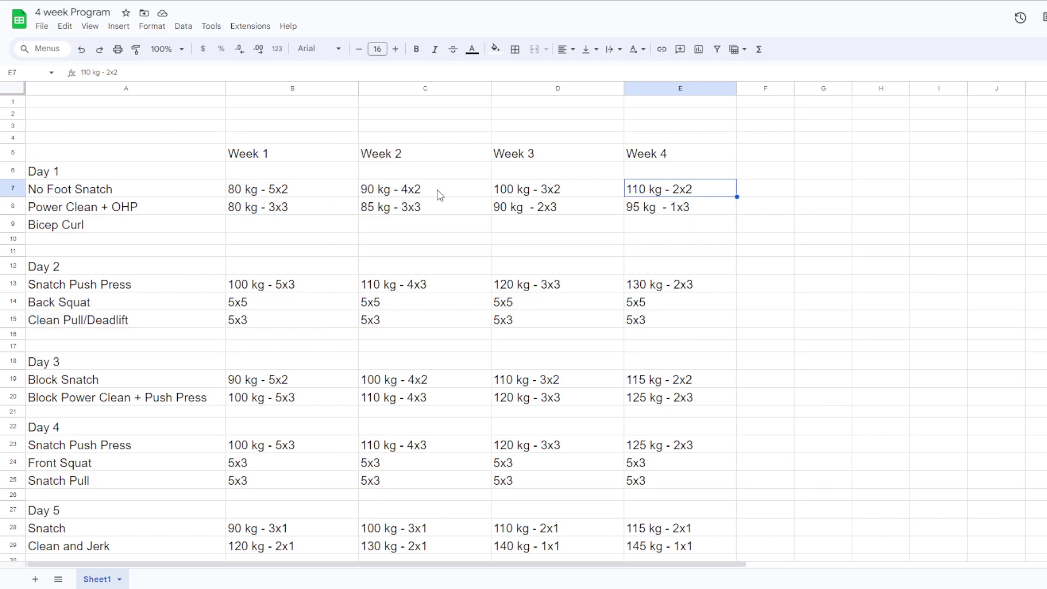
{"action": "left_click", "coordinate": [284, 192]}
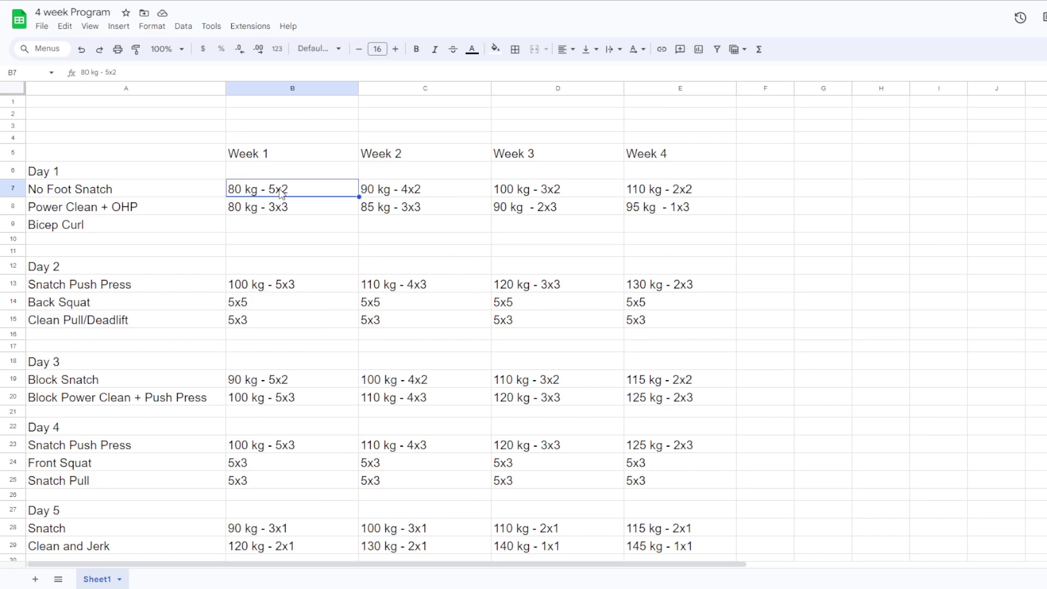
{"action": "left_click", "coordinate": [391, 191]}
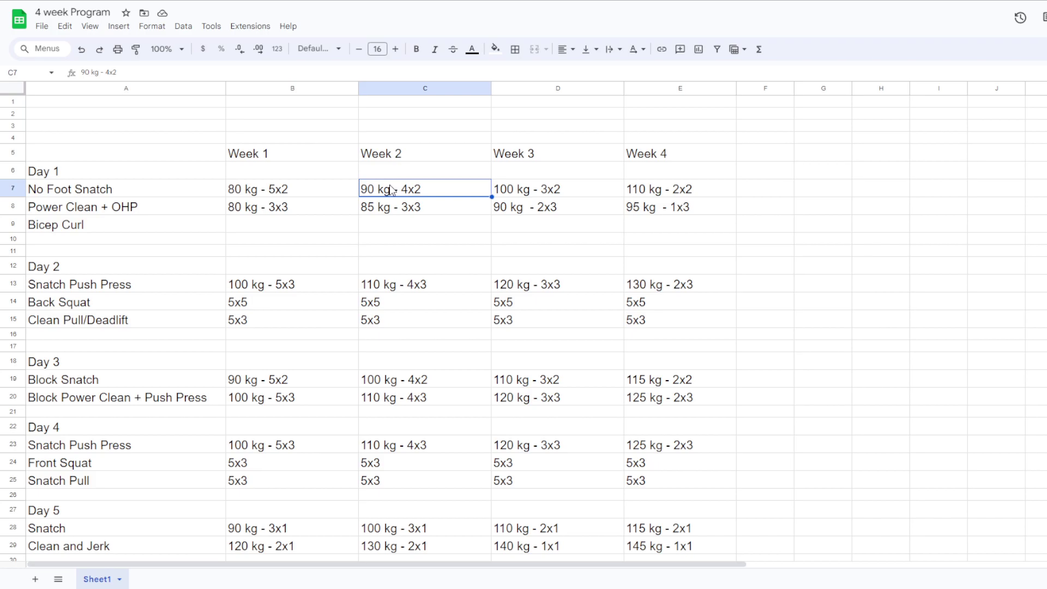
{"action": "left_click", "coordinate": [525, 192]}
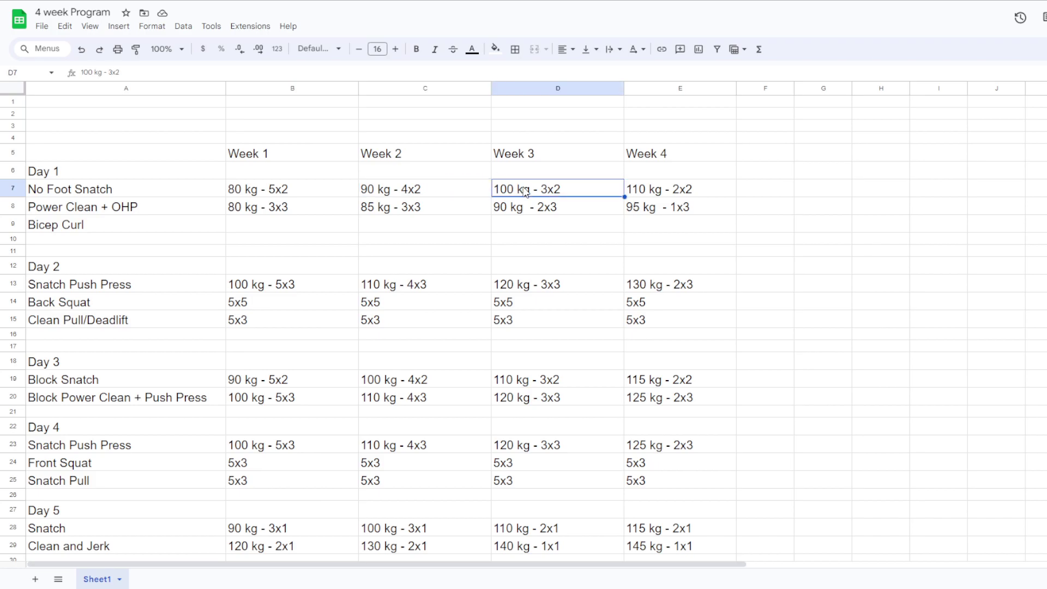
{"action": "left_click", "coordinate": [261, 197]}
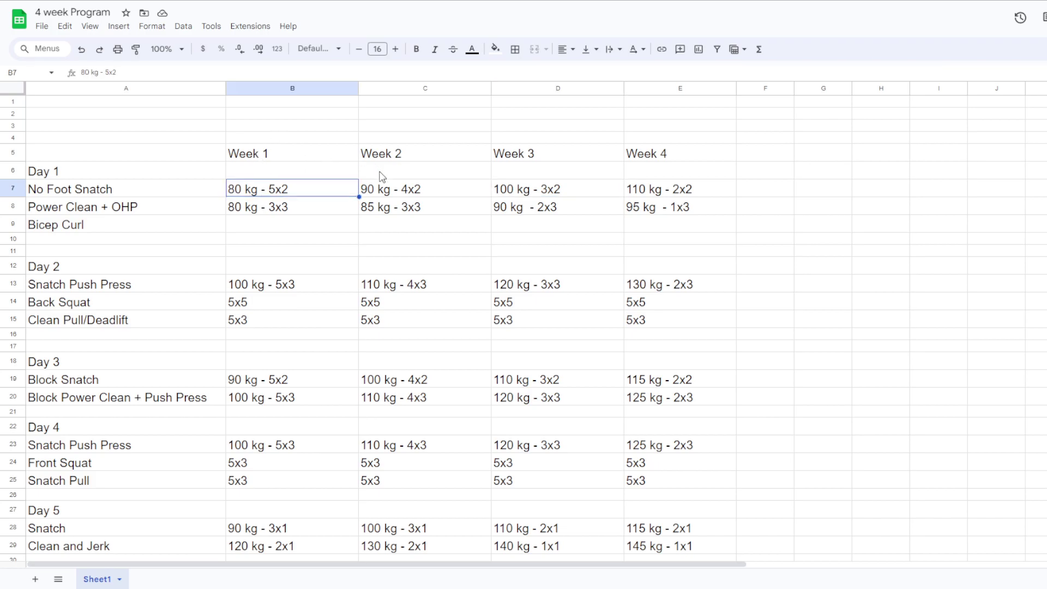
{"action": "left_click", "coordinate": [390, 192]}
{"action": "left_click", "coordinate": [518, 189]}
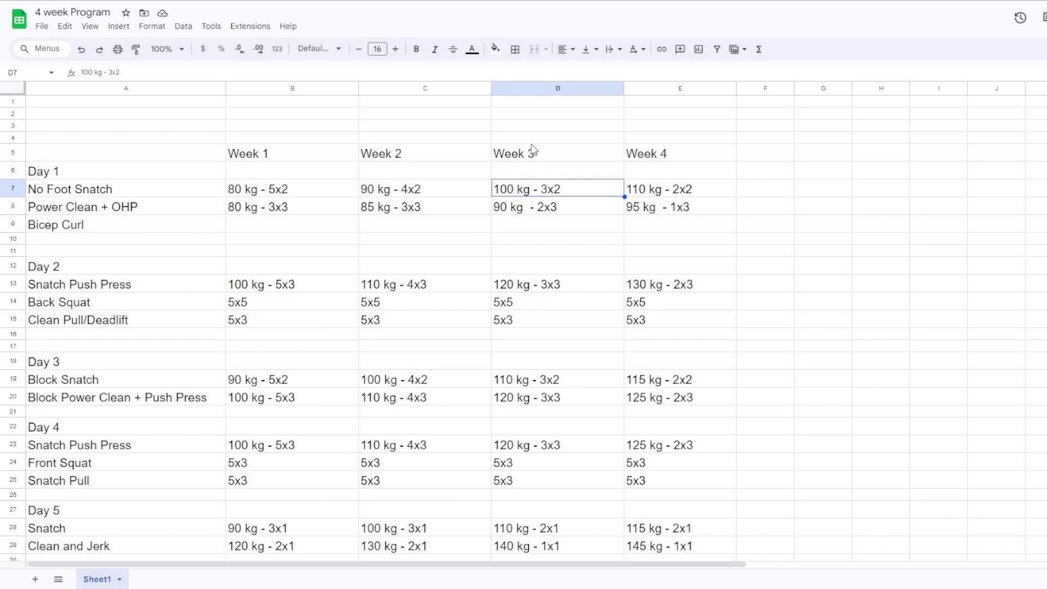
{"action": "left_click", "coordinate": [673, 190]}
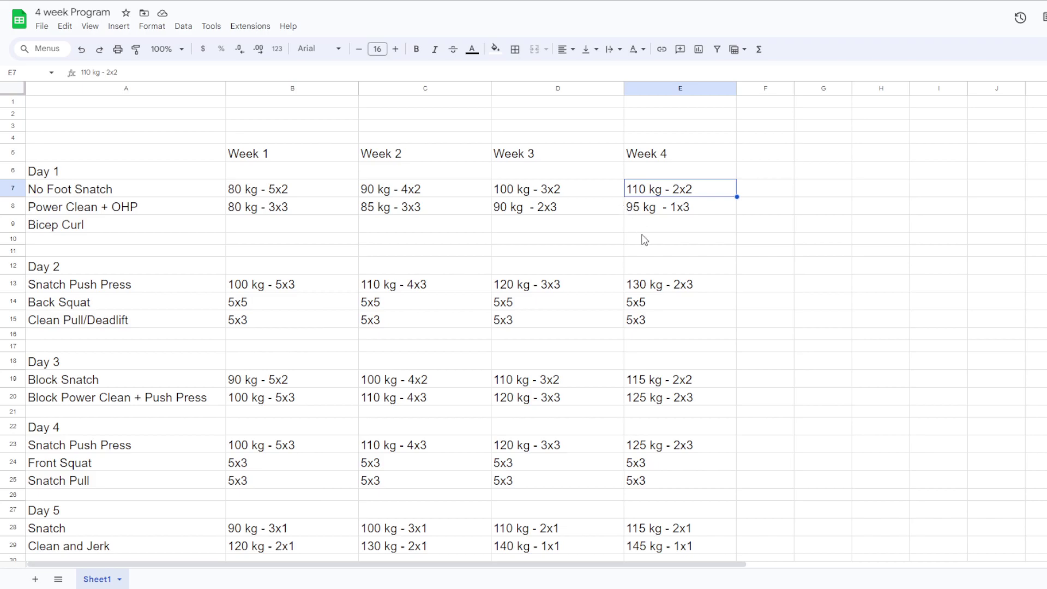
Examine the Day 2 Snatch Push Press weights and sets across the four weeks.
{"action": "scroll", "coordinate": [169, 236], "scroll_direction": "down", "scroll_amount": 1}
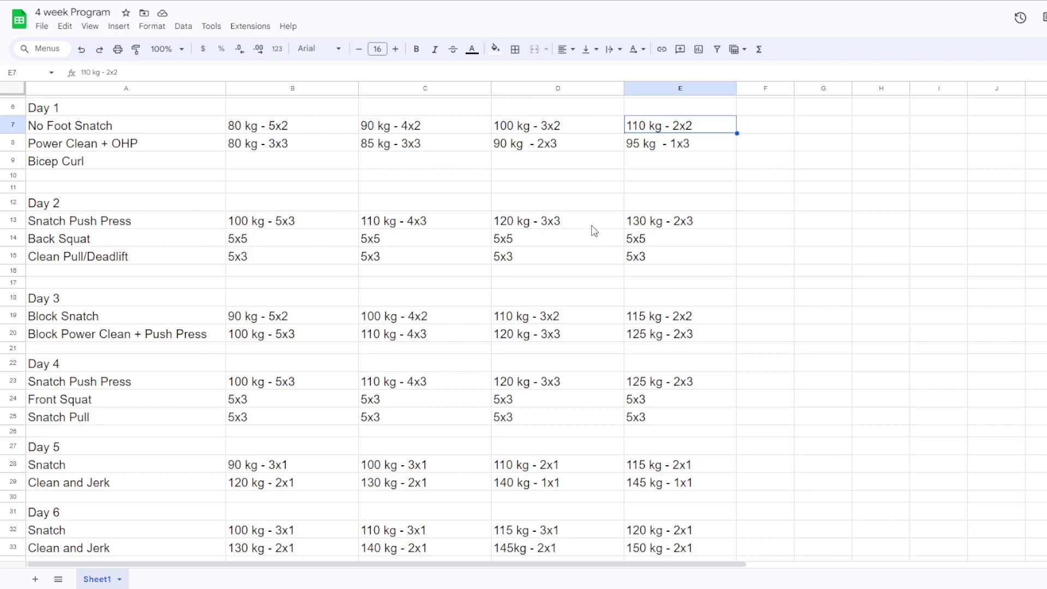
{"action": "left_click", "coordinate": [573, 228]}
{"action": "key", "text": "Tab"}
{"action": "left_click", "coordinate": [574, 228]}
{"action": "left_click", "coordinate": [676, 229]}
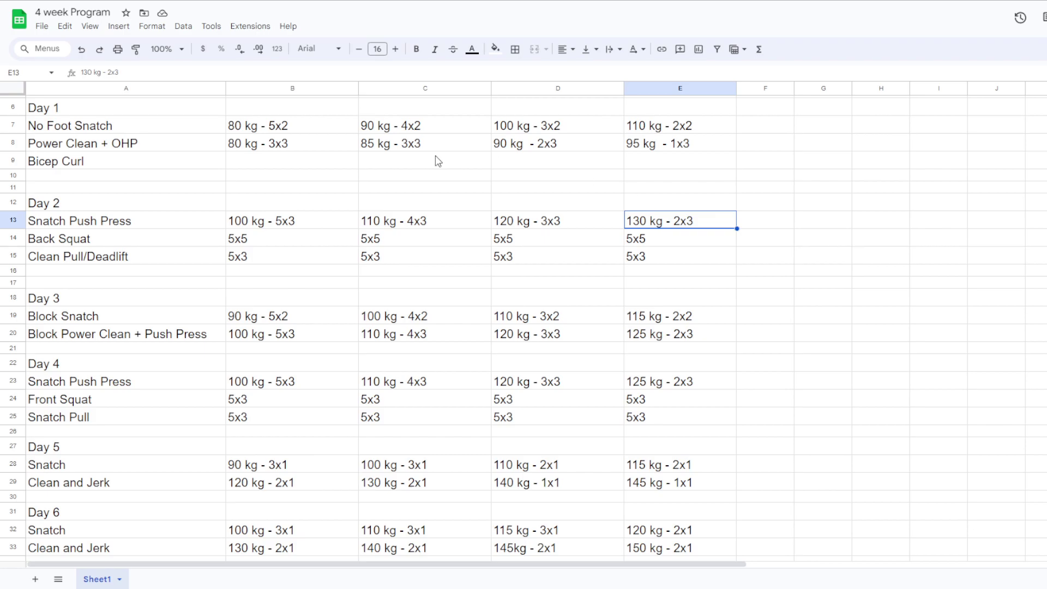
{"action": "left_click", "coordinate": [310, 231]}
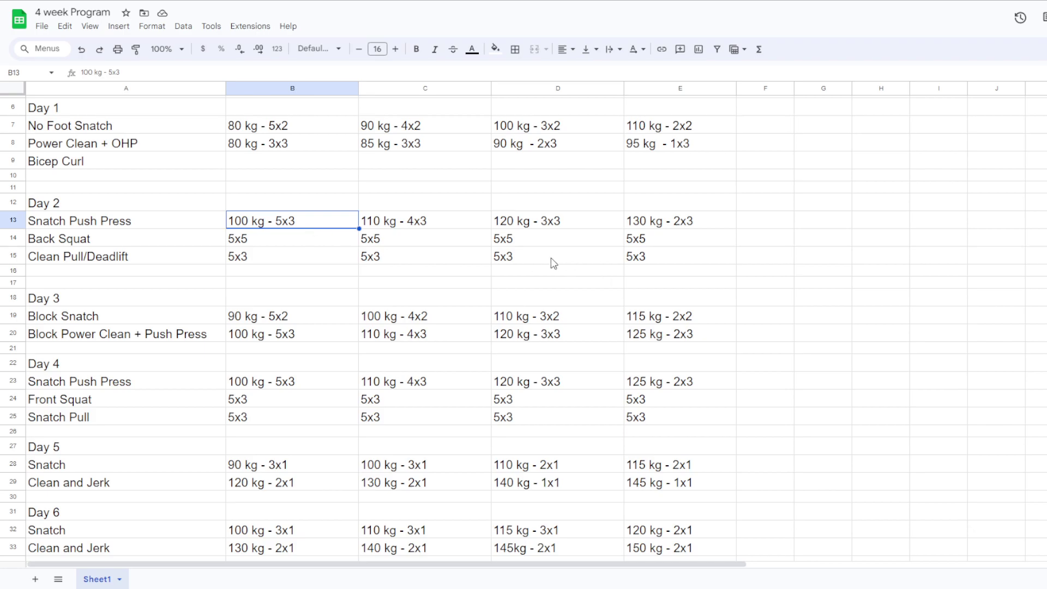
{"action": "left_click", "coordinate": [567, 219]}
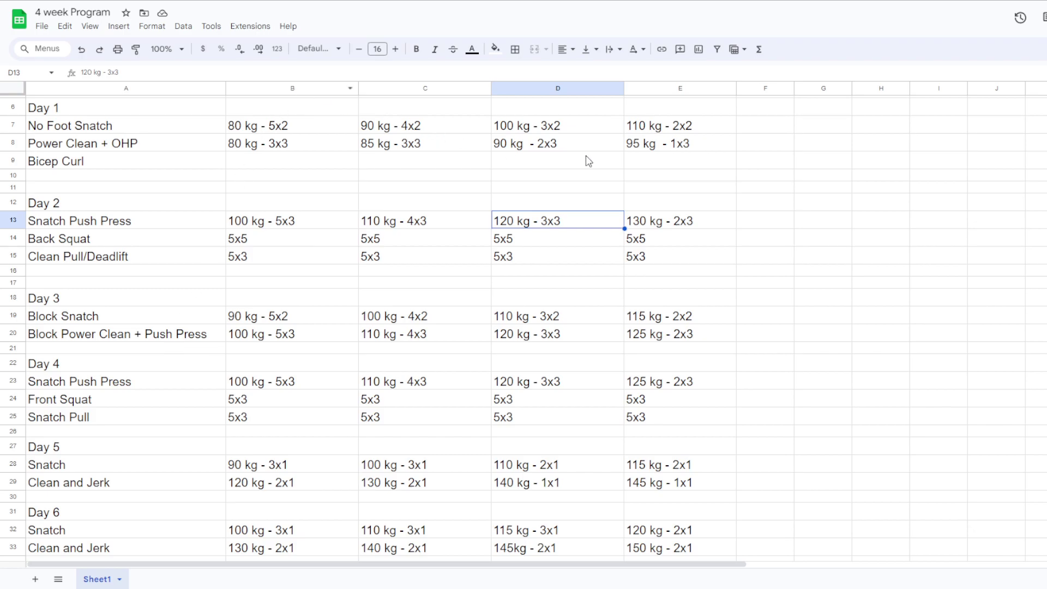
Look through the exercises of the following days and inspect the Week 1 Back Squat sets on Day 2.
{"action": "scroll", "coordinate": [306, 315], "scroll_direction": "down", "scroll_amount": 1}
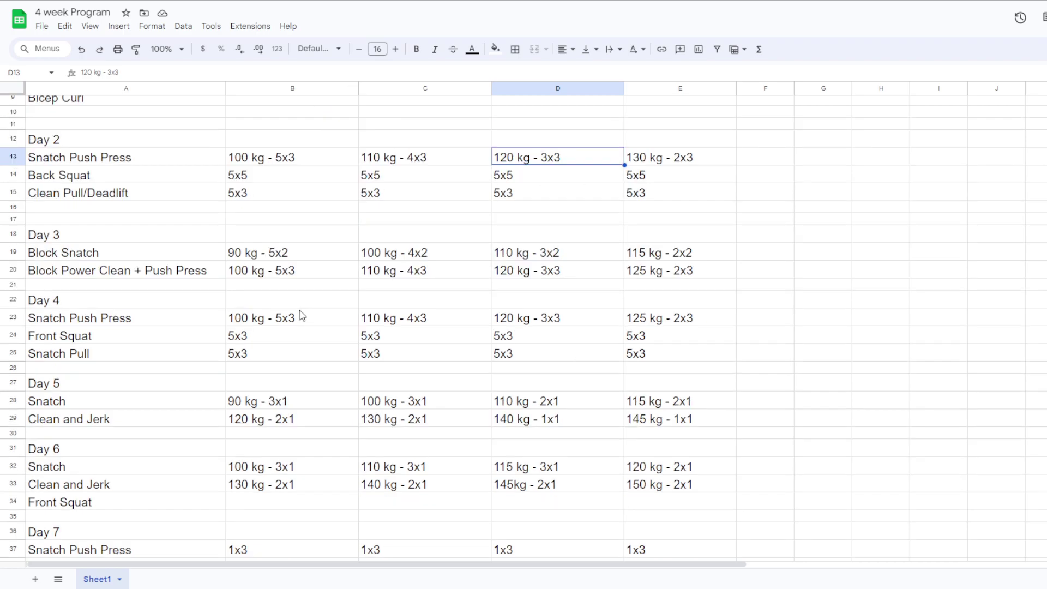
{"action": "scroll", "coordinate": [284, 297], "scroll_direction": "down", "scroll_amount": 1}
{"action": "scroll", "coordinate": [254, 281], "scroll_direction": "up", "scroll_amount": 1}
{"action": "scroll", "coordinate": [249, 284], "scroll_direction": "down", "scroll_amount": 1}
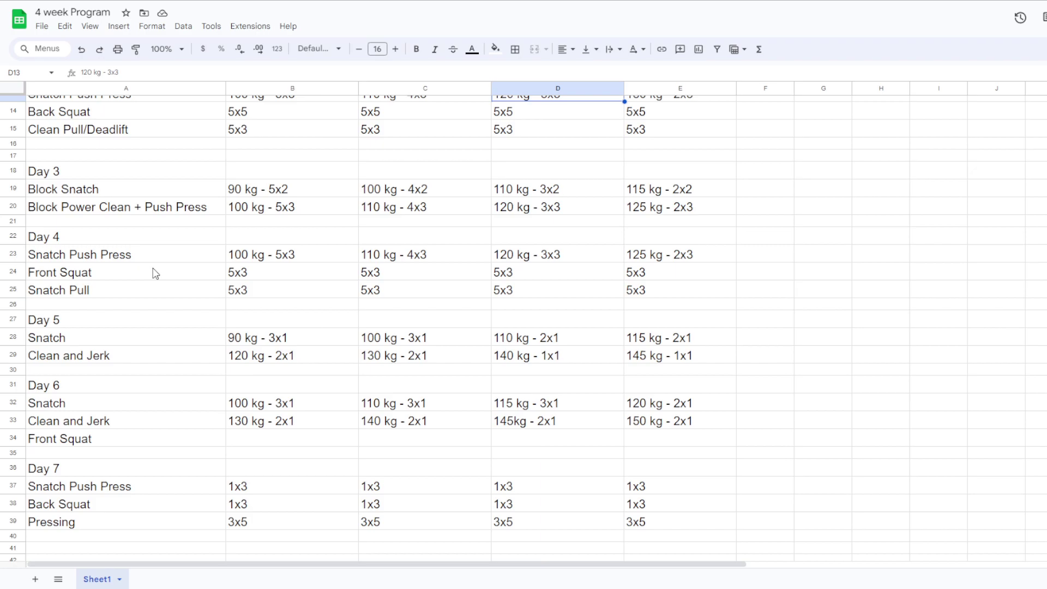
{"action": "scroll", "coordinate": [155, 273], "scroll_direction": "up", "scroll_amount": 1}
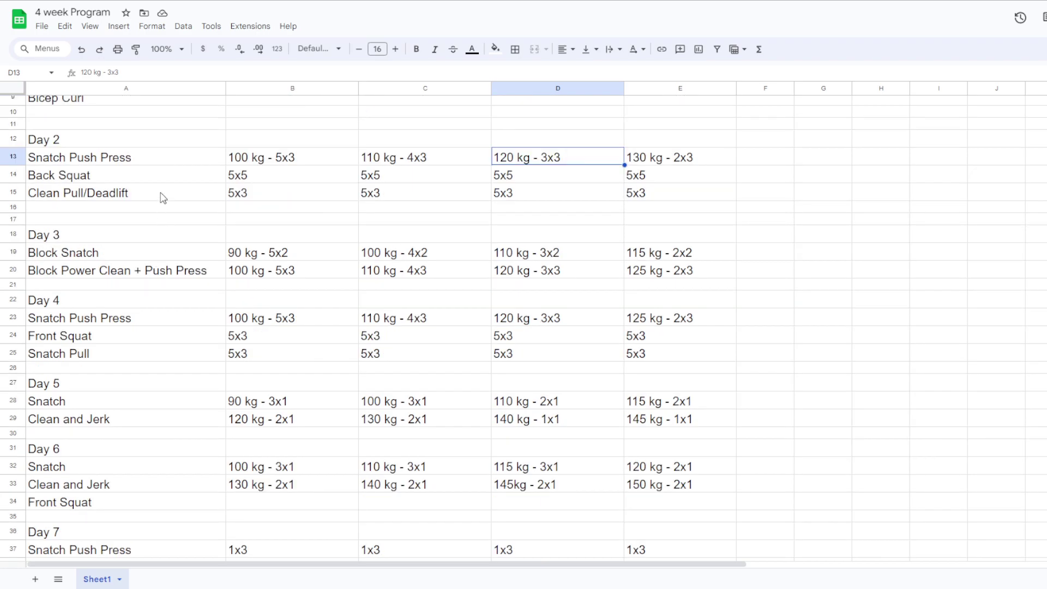
{"action": "left_click", "coordinate": [251, 175]}
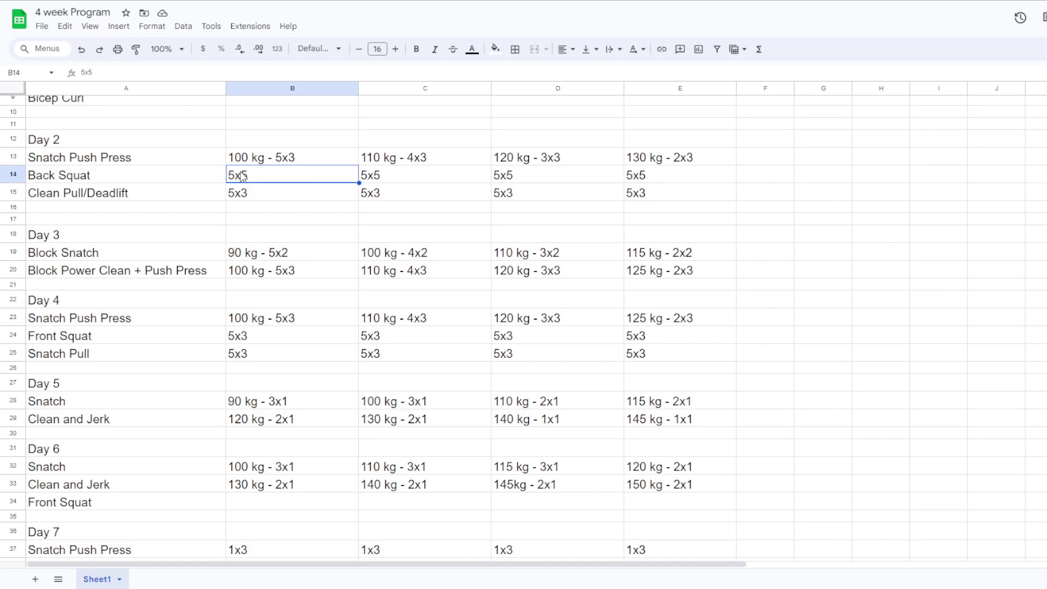
Review the accessory and pressing work across the days, including the Day 2 Snatch Push Press and the Day 1 Bicep Curl.
{"action": "scroll", "coordinate": [235, 176], "scroll_direction": "down", "scroll_amount": 1}
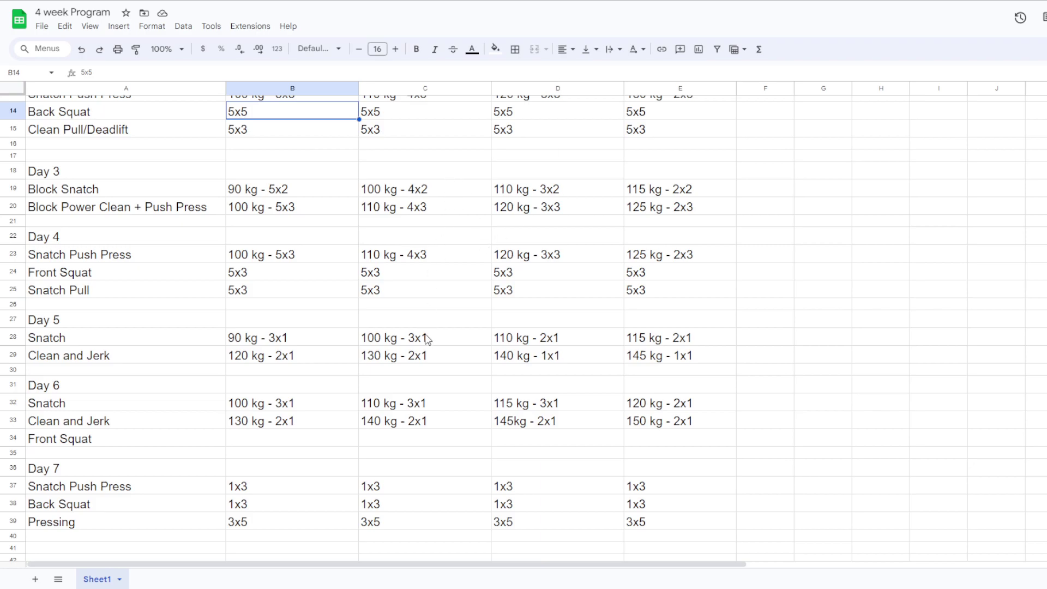
{"action": "scroll", "coordinate": [431, 335], "scroll_direction": "down", "scroll_amount": 1}
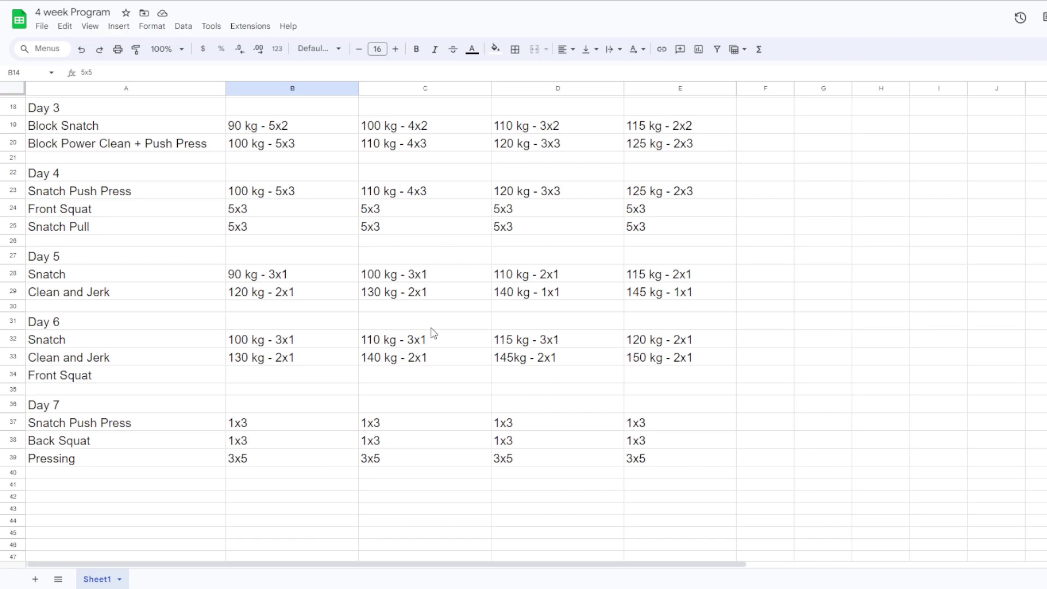
{"action": "scroll", "coordinate": [206, 278], "scroll_direction": "up", "scroll_amount": 1}
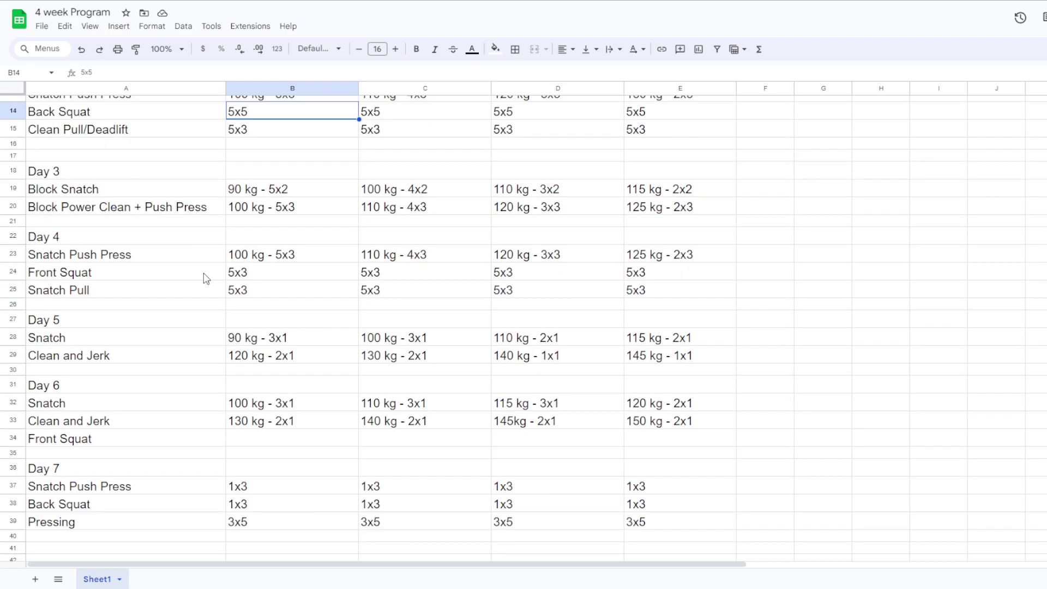
{"action": "scroll", "coordinate": [206, 279], "scroll_direction": "up", "scroll_amount": 1}
{"action": "left_click", "coordinate": [112, 162]}
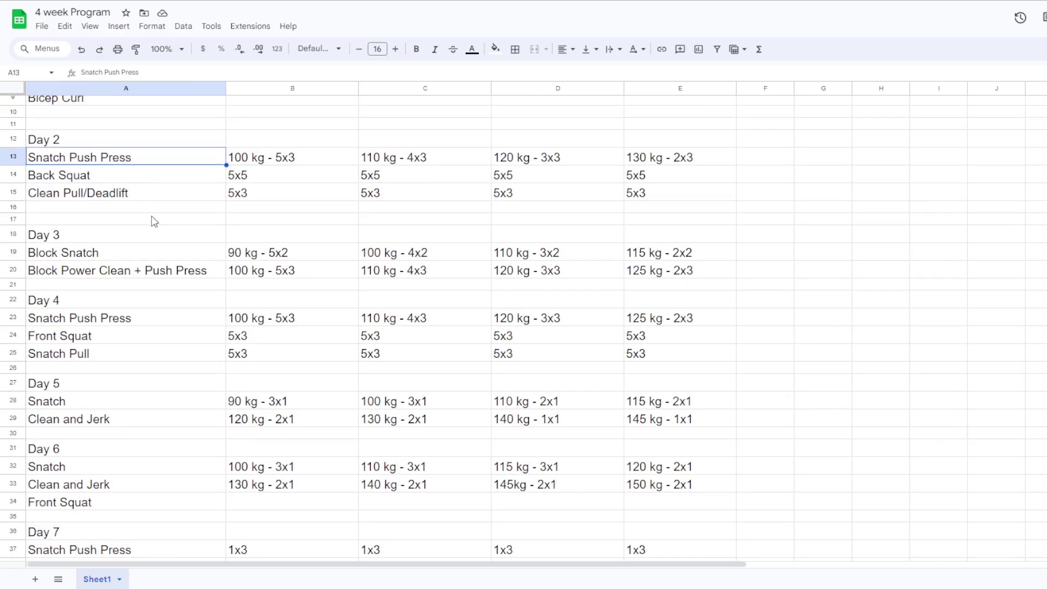
{"action": "scroll", "coordinate": [106, 294], "scroll_direction": "down", "scroll_amount": 1}
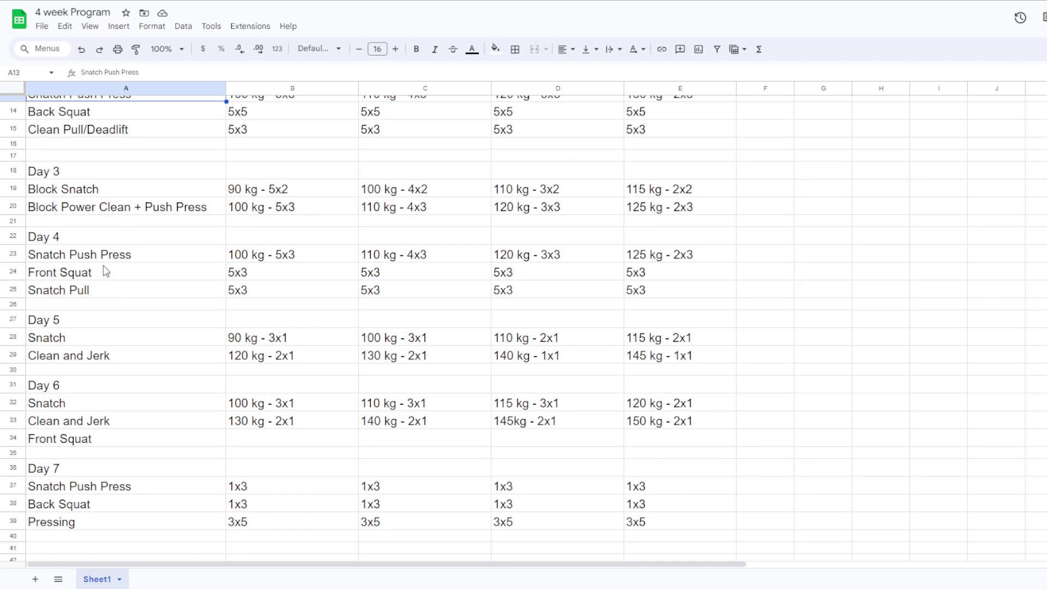
{"action": "scroll", "coordinate": [103, 270], "scroll_direction": "up", "scroll_amount": 4}
{"action": "left_click", "coordinate": [85, 230]}
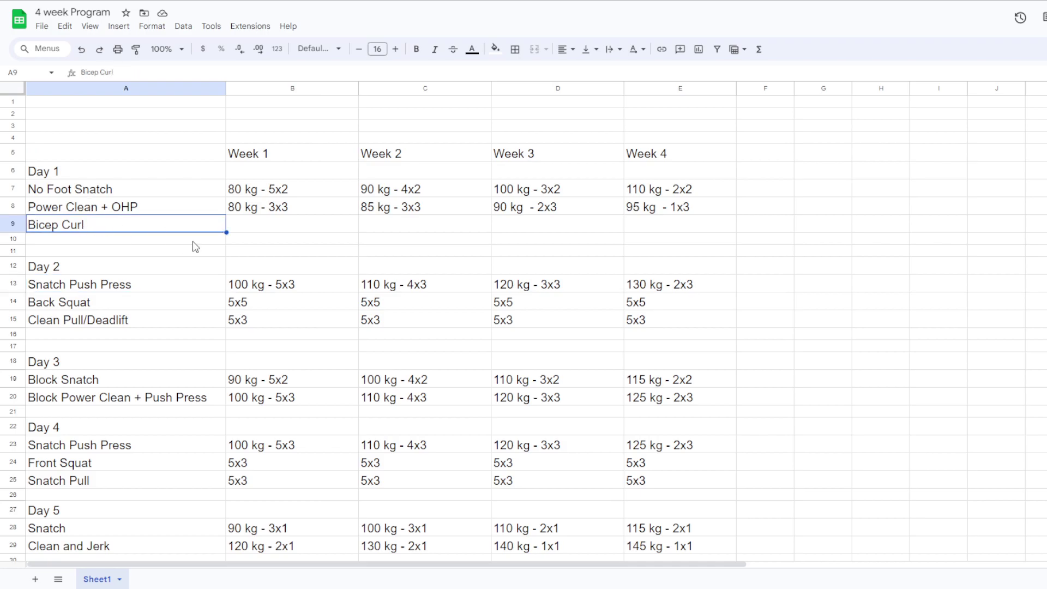
Inspect the Day 7 Pressing and Back Squat entries and compare them with the squat work on the earlier days.
{"action": "scroll", "coordinate": [195, 247], "scroll_direction": "down", "scroll_amount": 5}
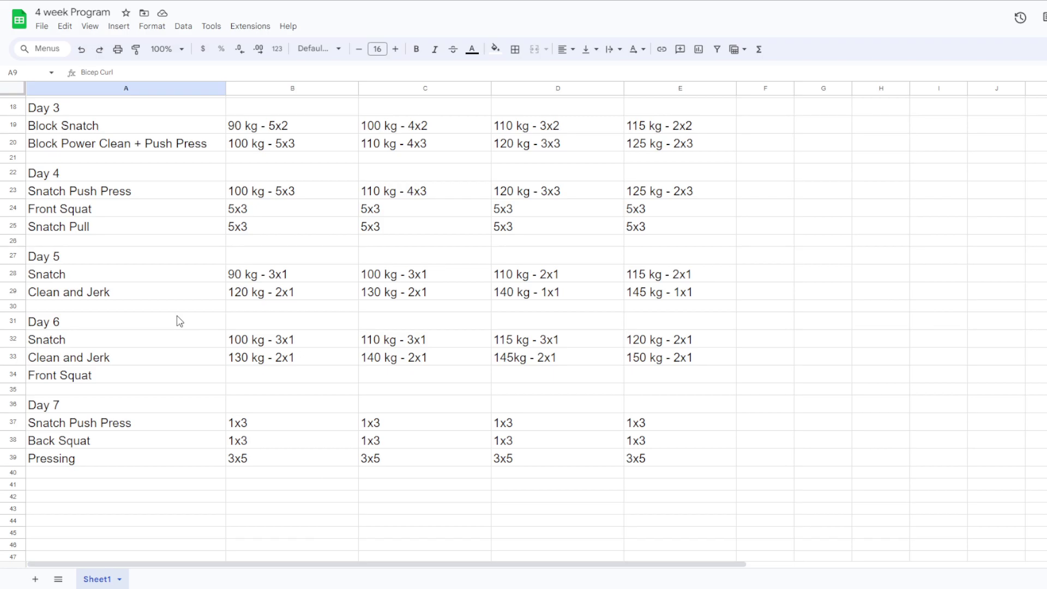
{"action": "left_click", "coordinate": [61, 461]}
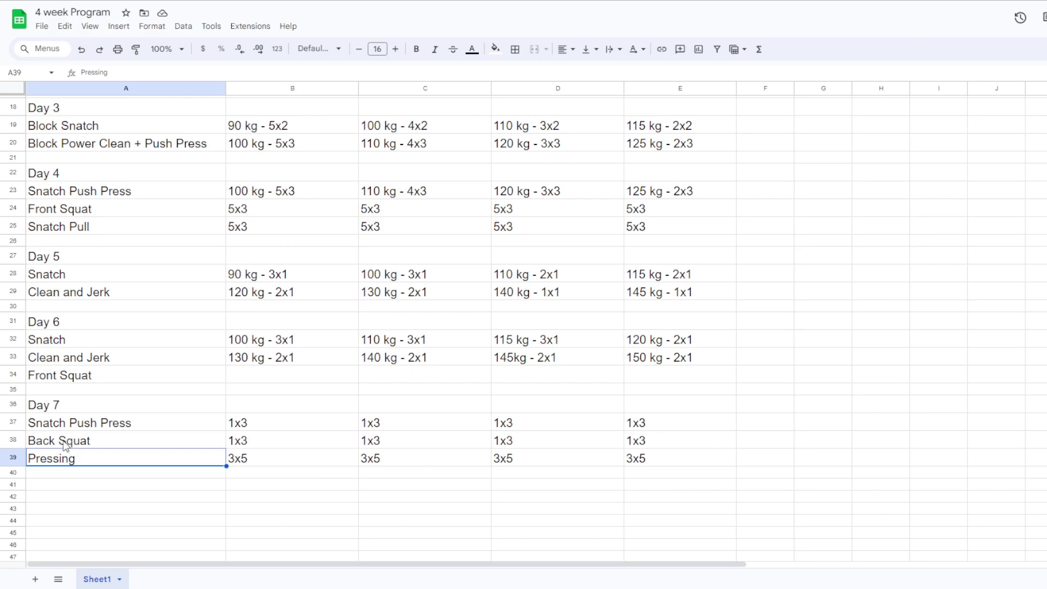
{"action": "left_click", "coordinate": [70, 444]}
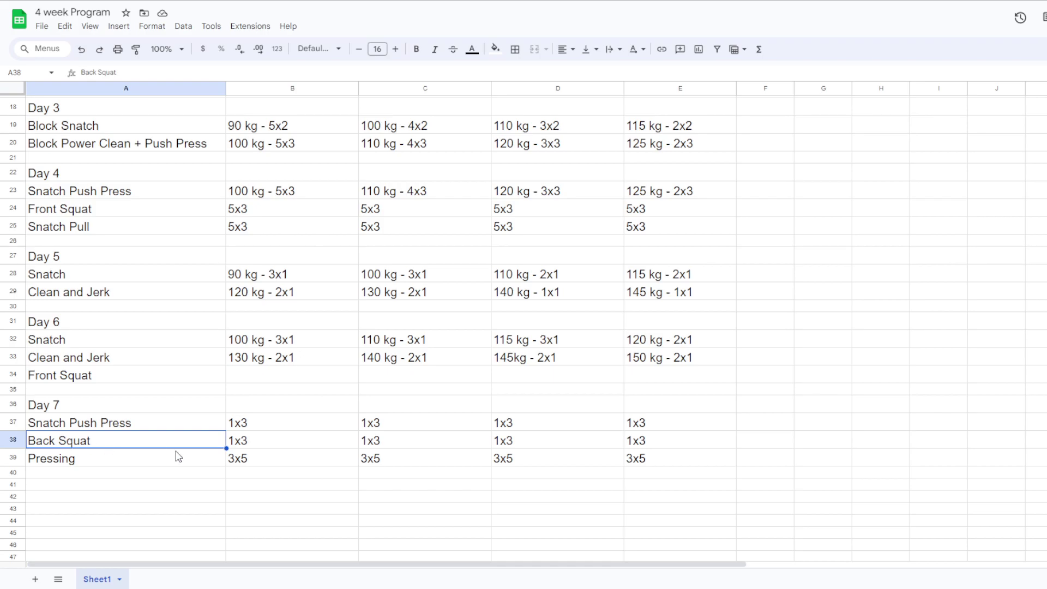
{"action": "scroll", "coordinate": [273, 449], "scroll_direction": "up", "scroll_amount": 2}
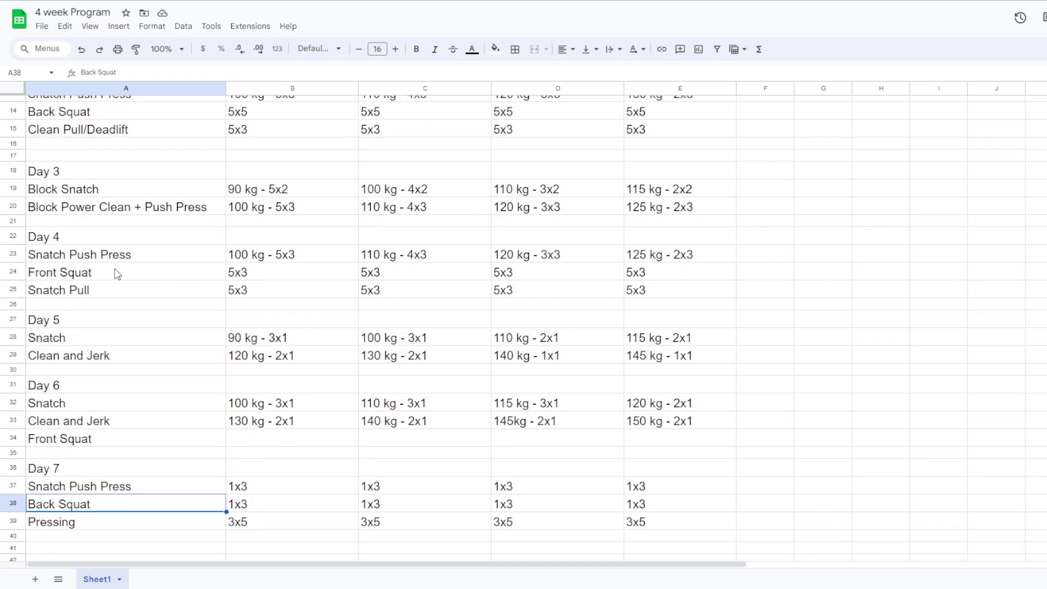
{"action": "scroll", "coordinate": [115, 273], "scroll_direction": "up", "scroll_amount": 2}
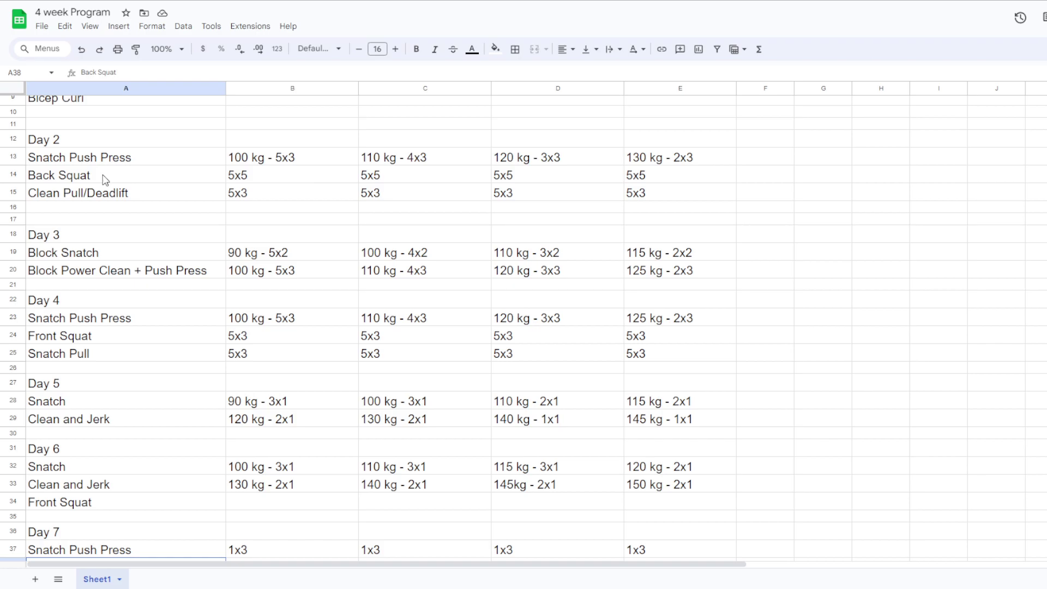
Set the Week 1 sets of the Day 7 Back Squat to 1x5.
{"action": "scroll", "coordinate": [84, 180], "scroll_direction": "down", "scroll_amount": 4}
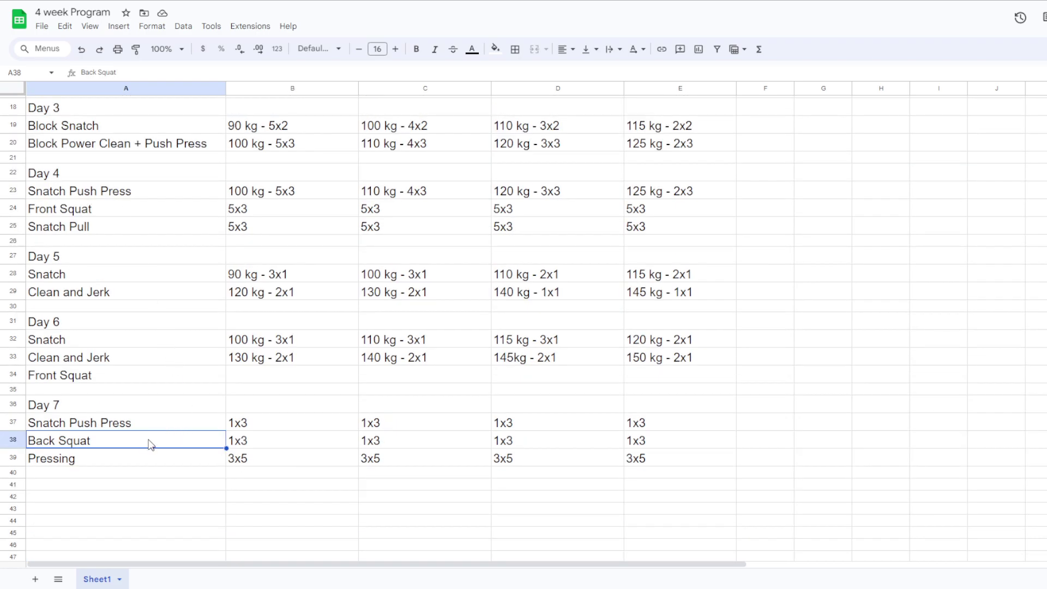
{"action": "left_click", "coordinate": [269, 450]}
{"action": "double_click", "coordinate": [271, 439]}
{"action": "key", "text": "BackSpace"}
{"action": "type", "text": "5"}
Copy the Week 1 Back Squat entry of Day 7 into Weeks 2, 3 and 4.
{"action": "left_click", "coordinate": [336, 445]}
{"action": "key", "text": "ctrl+c"}
{"action": "left_click", "coordinate": [436, 444]}
{"action": "key", "text": "ctrl+v"}
{"action": "left_click", "coordinate": [525, 444]}
{"action": "key", "text": "ctrl+v"}
{"action": "left_click", "coordinate": [664, 445]}
{"action": "key", "text": "ctrl+v"}
{"action": "left_click", "coordinate": [284, 443]}
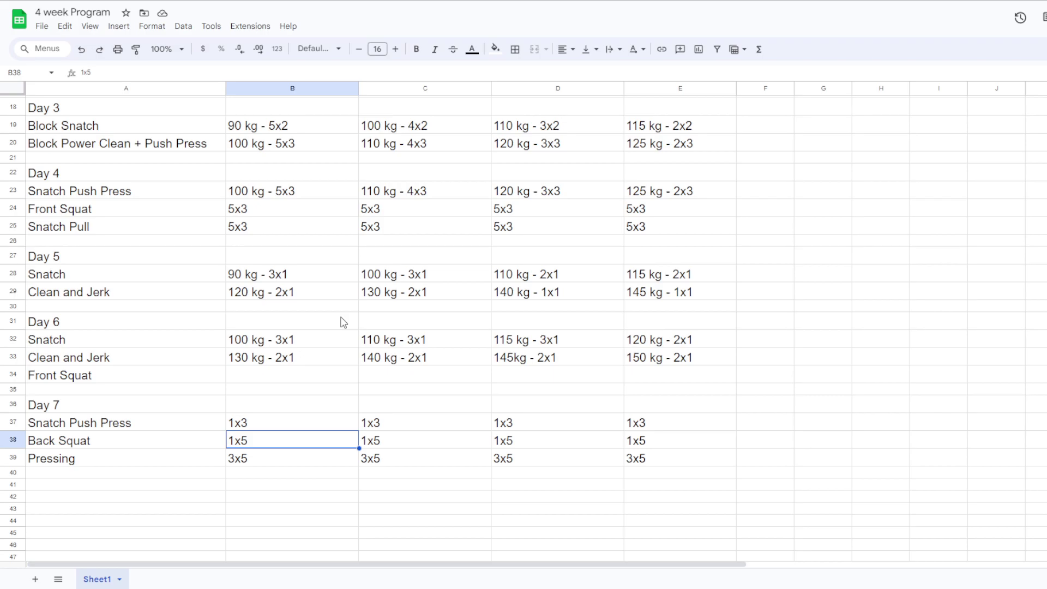
Look over the Week 1 sets for the Day 7 Snatch Push Press, Back Squat and Pressing.
{"action": "left_click", "coordinate": [261, 463]}
{"action": "left_click", "coordinate": [269, 445]}
{"action": "left_click", "coordinate": [274, 428]}
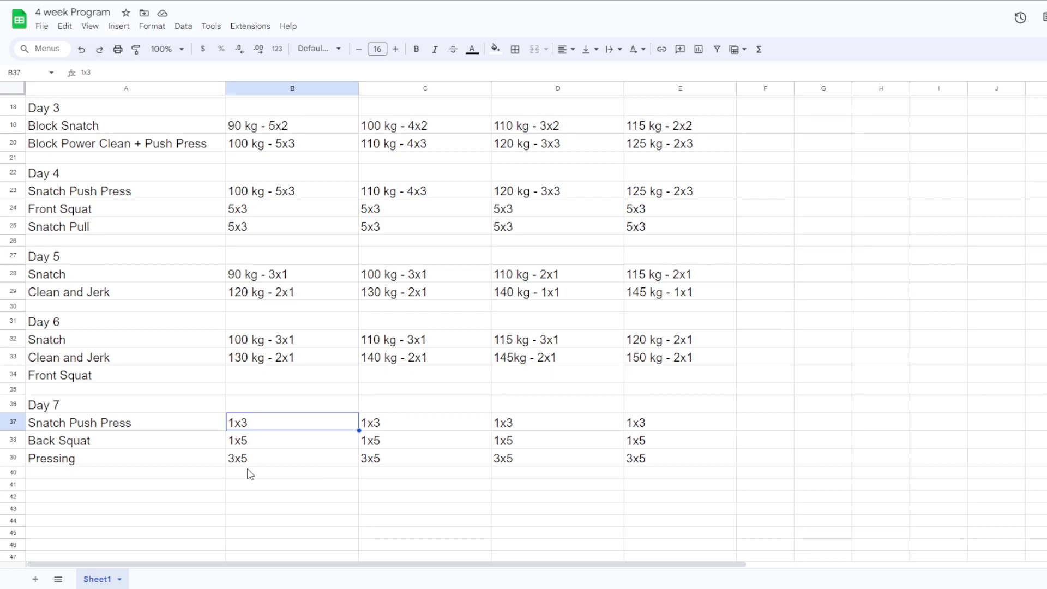
{"action": "left_click_drag", "start_coordinate": [73, 407], "coordinate": [84, 467]}
{"action": "left_click", "coordinate": [87, 513]}
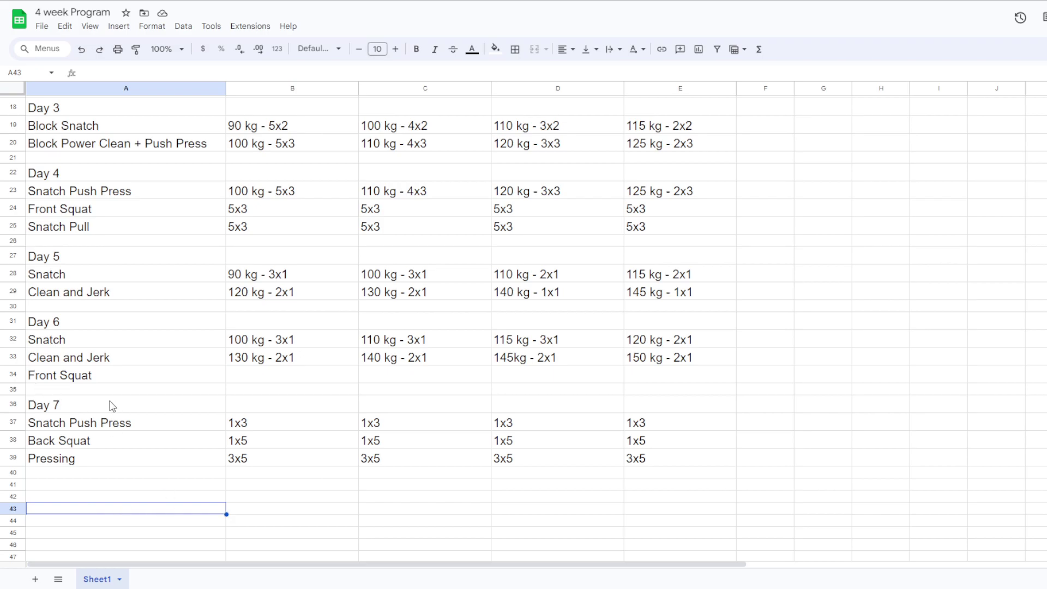
Examine the Day 6 Snatch and Clean and Jerk entries for Weeks 3 and 4 alongside the Day 7 exercises.
{"action": "left_click_drag", "start_coordinate": [82, 241], "coordinate": [89, 374]}
{"action": "left_click", "coordinate": [210, 381]}
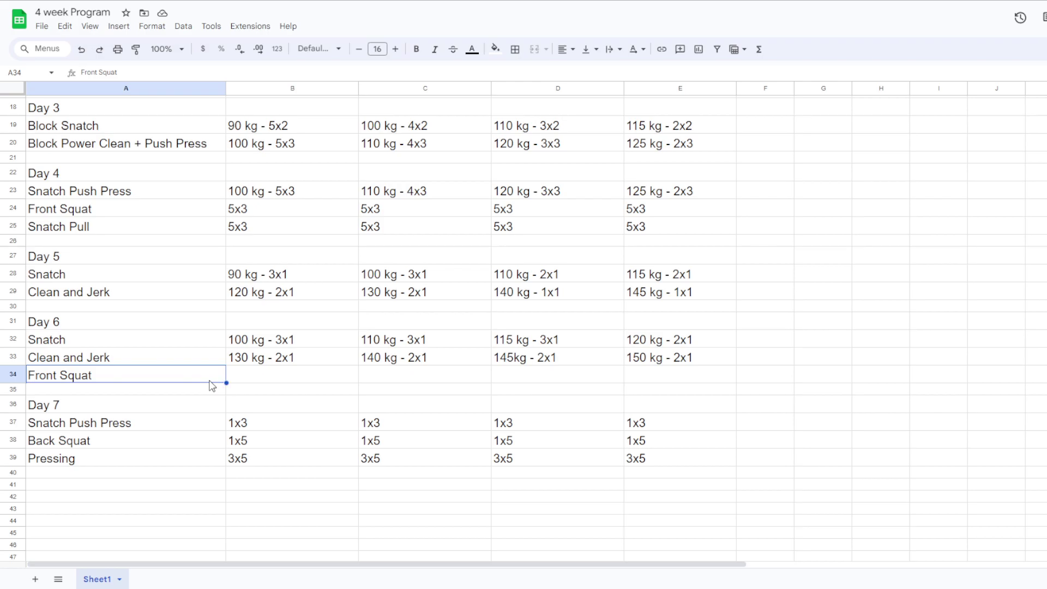
{"action": "left_click_drag", "start_coordinate": [522, 343], "coordinate": [552, 361]}
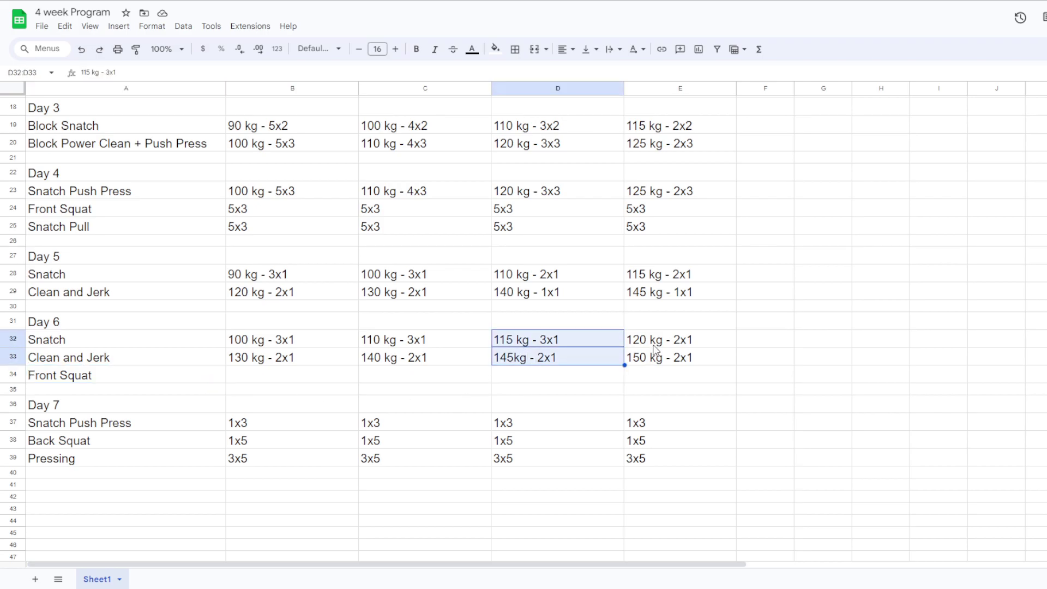
{"action": "left_click_drag", "start_coordinate": [653, 347], "coordinate": [660, 360]}
{"action": "left_click", "coordinate": [785, 378]}
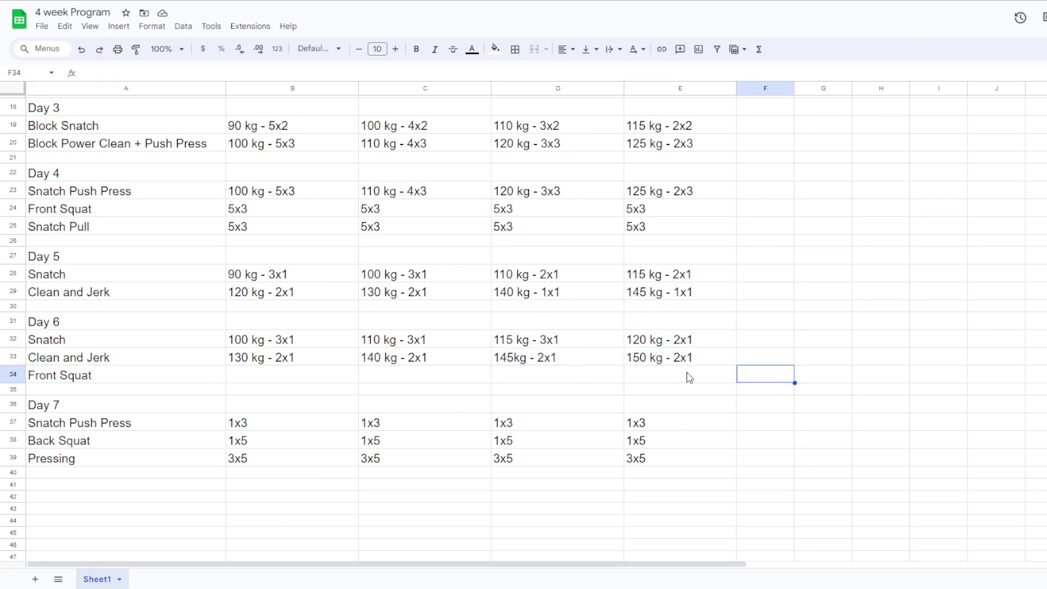
{"action": "left_click_drag", "start_coordinate": [76, 410], "coordinate": [89, 464]}
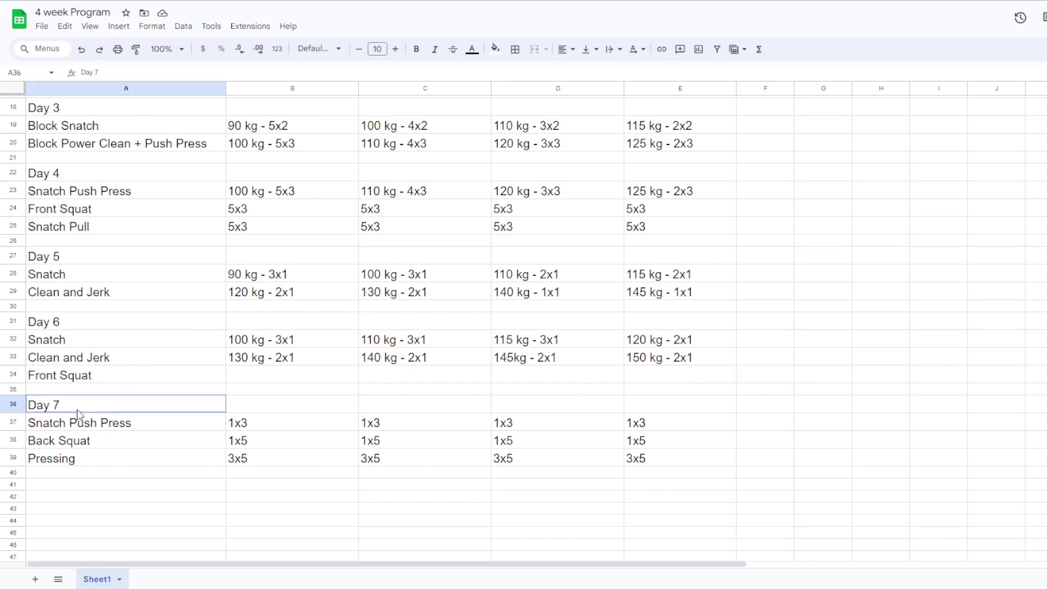
{"action": "left_click", "coordinate": [93, 472]}
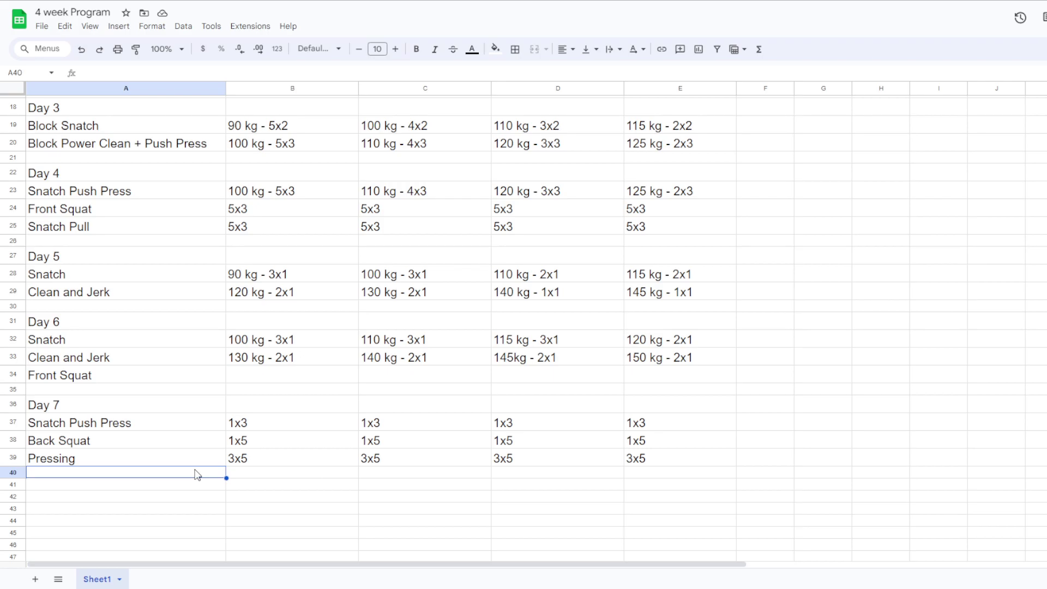
Return to the beginning of the program and review the week columns, including the Week 1 entries of Days 1 and 2.
{"action": "scroll", "coordinate": [258, 561], "scroll_direction": "up", "scroll_amount": 5}
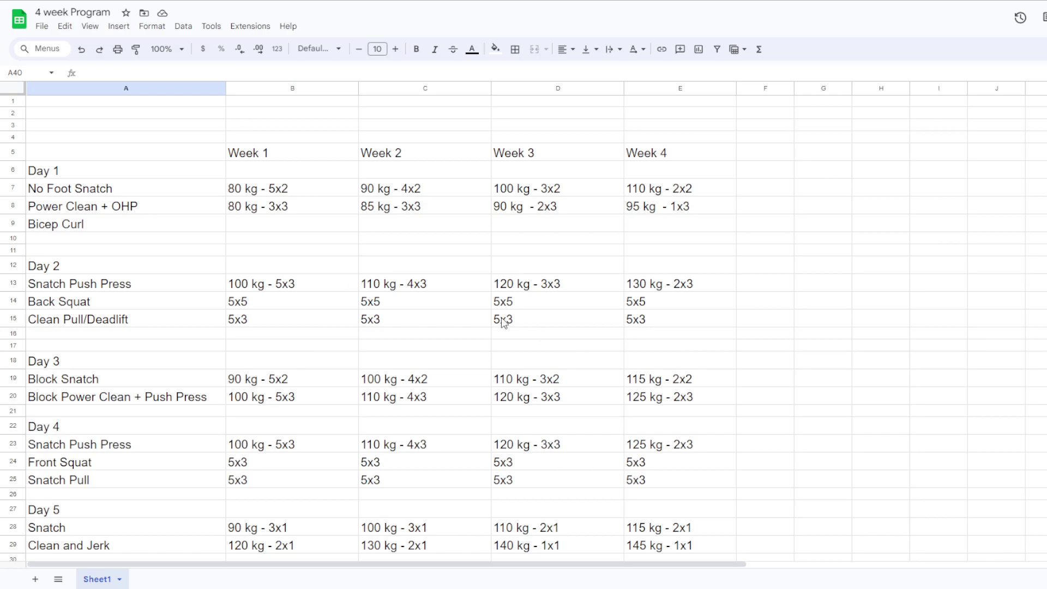
{"action": "left_click", "coordinate": [756, 152]}
{"action": "left_click_drag", "start_coordinate": [759, 169], "coordinate": [778, 516]}
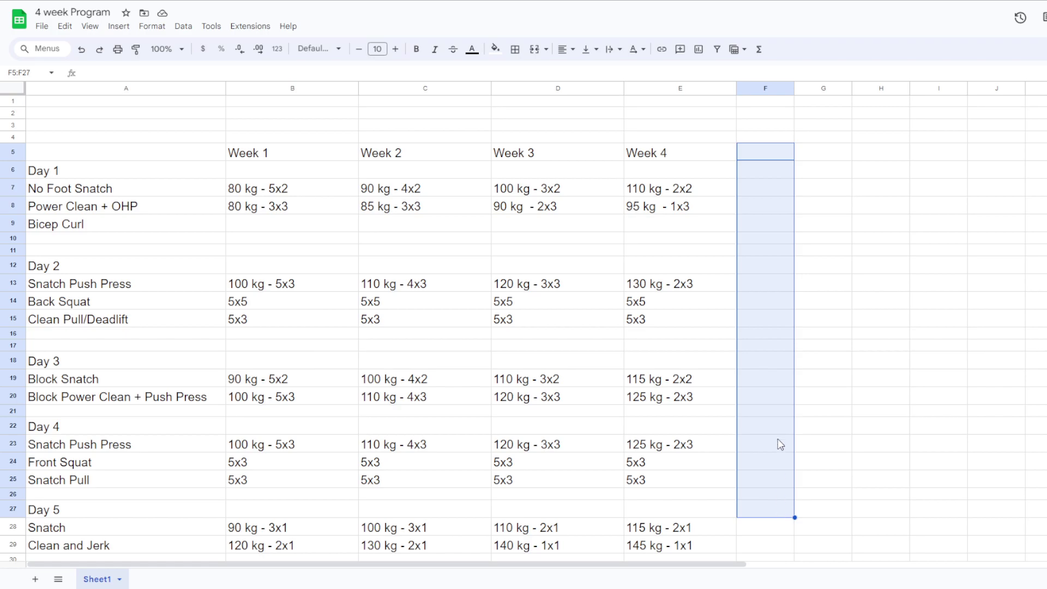
{"action": "left_click_drag", "start_coordinate": [280, 186], "coordinate": [290, 305]}
{"action": "left_click", "coordinate": [277, 138]}
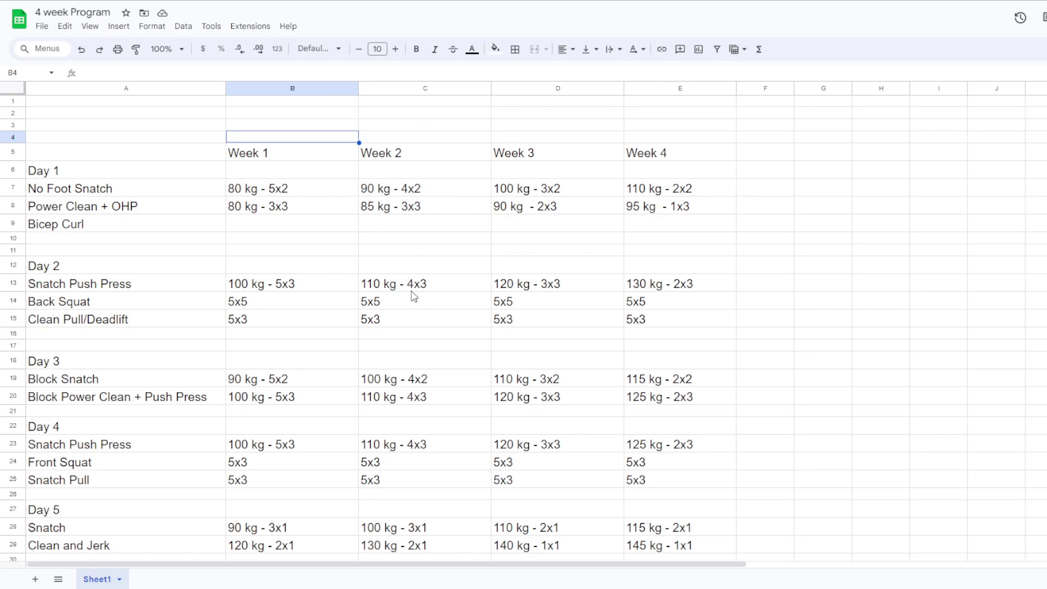
Inspect the Day 3 Block Snatch and Block Power Clean + Push Press, including the Week 3 and Week 4 loads.
{"action": "scroll", "coordinate": [418, 305], "scroll_direction": "down", "scroll_amount": 1}
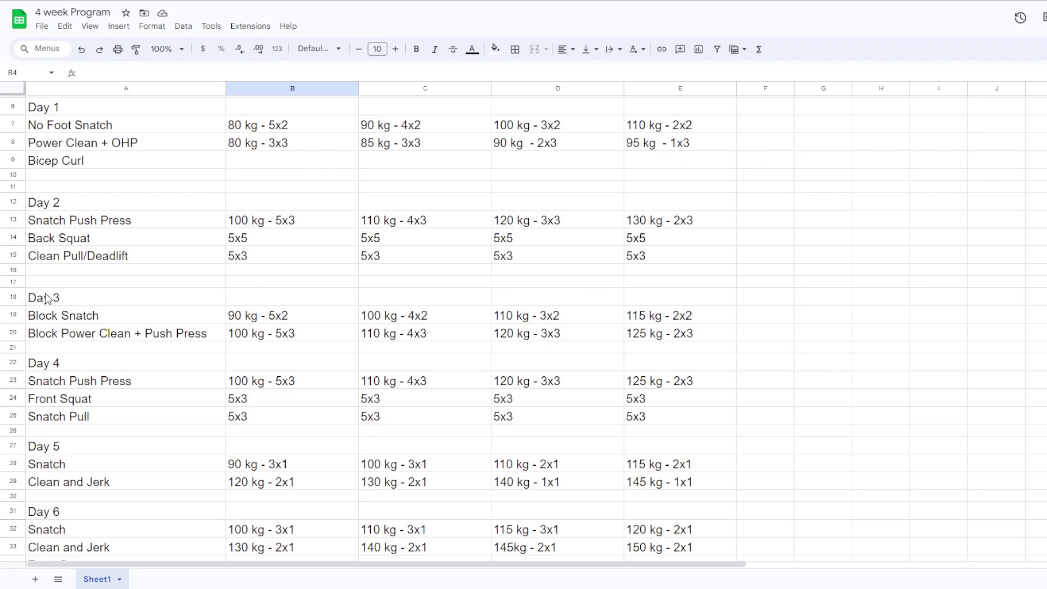
{"action": "left_click_drag", "start_coordinate": [46, 298], "coordinate": [145, 333]}
{"action": "left_click", "coordinate": [183, 321]}
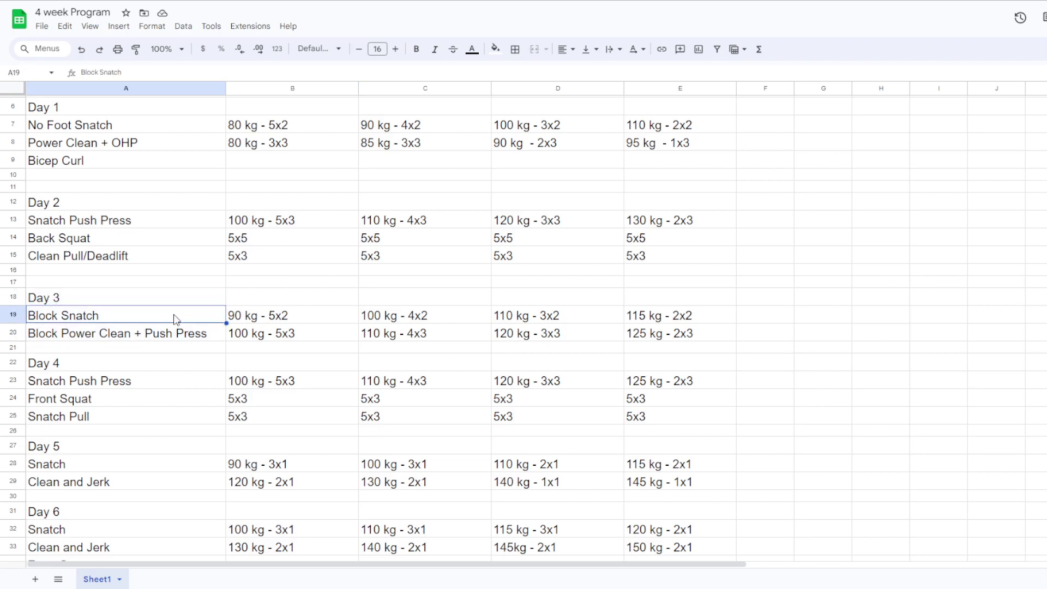
{"action": "left_click", "coordinate": [128, 333]}
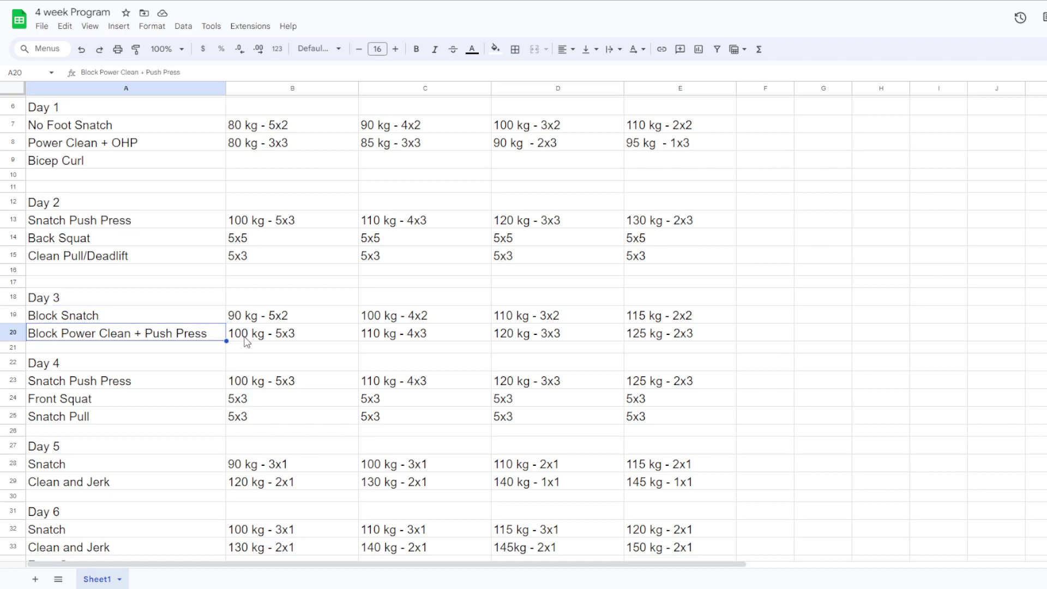
{"action": "left_click", "coordinate": [644, 335]}
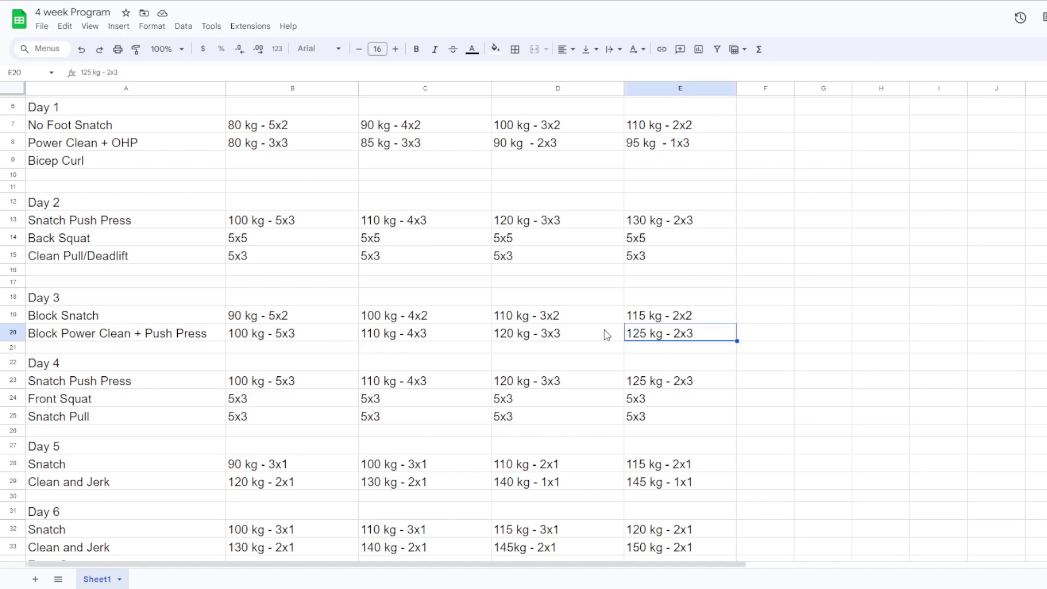
{"action": "left_click", "coordinate": [533, 338]}
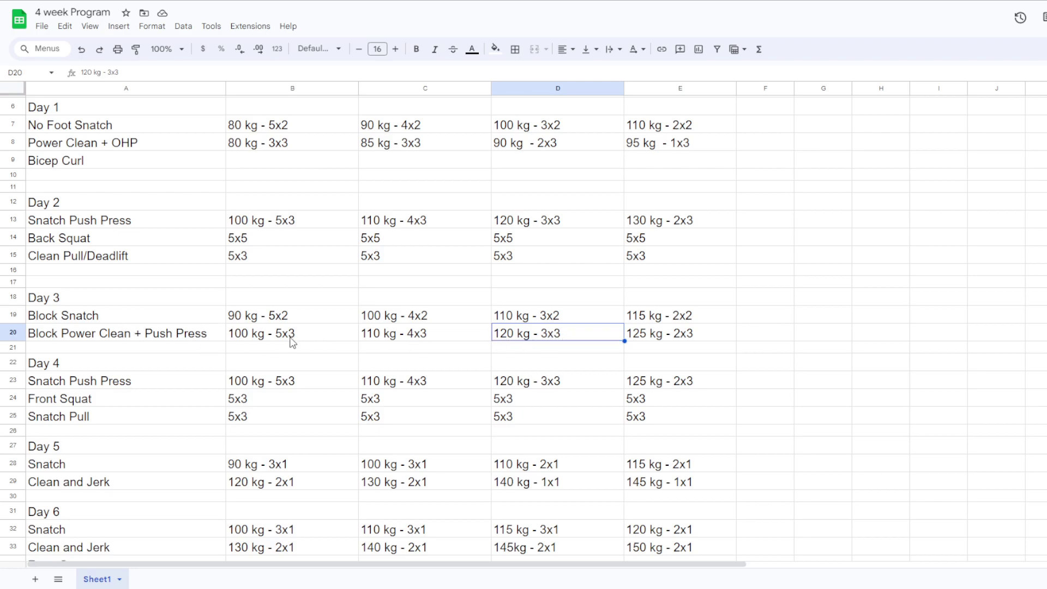
{"action": "double_click", "coordinate": [176, 336]}
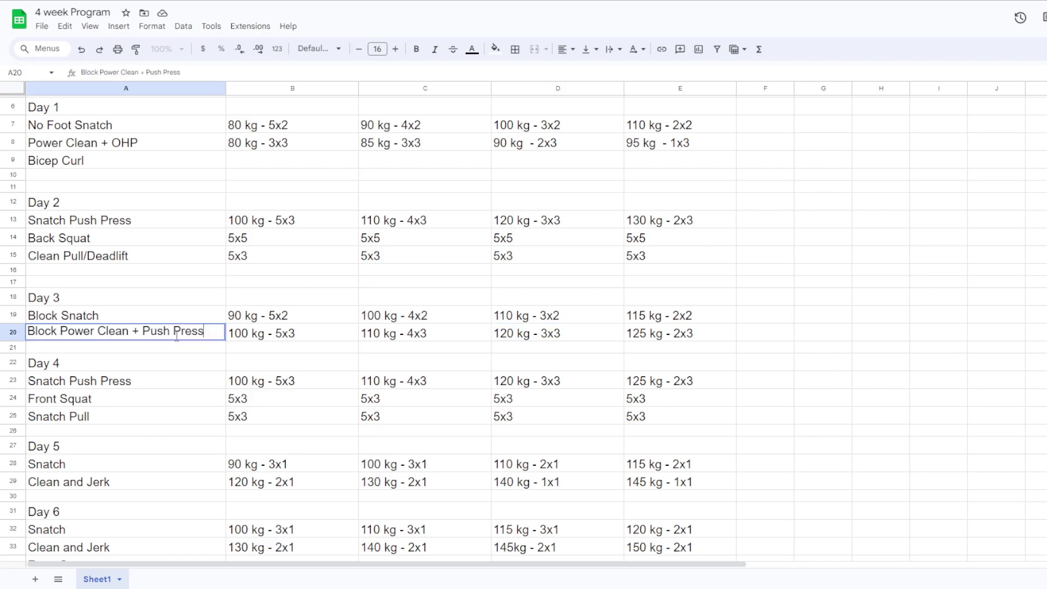
{"action": "left_click_drag", "start_coordinate": [142, 332], "coordinate": [206, 332]}
{"action": "left_click", "coordinate": [172, 308]}
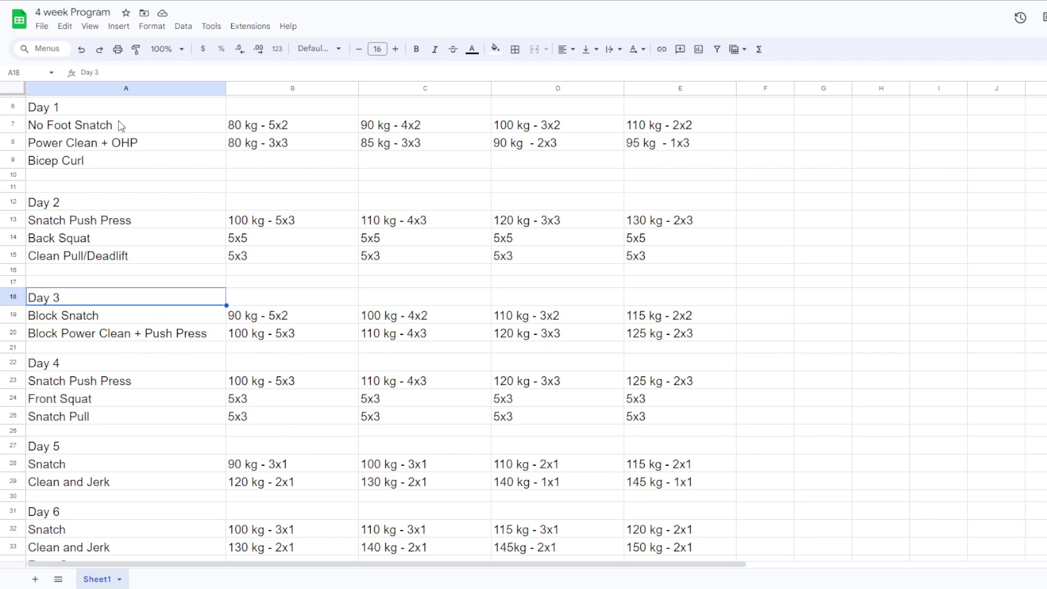
Compare the Day 1 Power Clean + OHP with the pressing work of Days 2 and 3 and the squats of Days 2 and 4.
{"action": "left_click", "coordinate": [121, 143]}
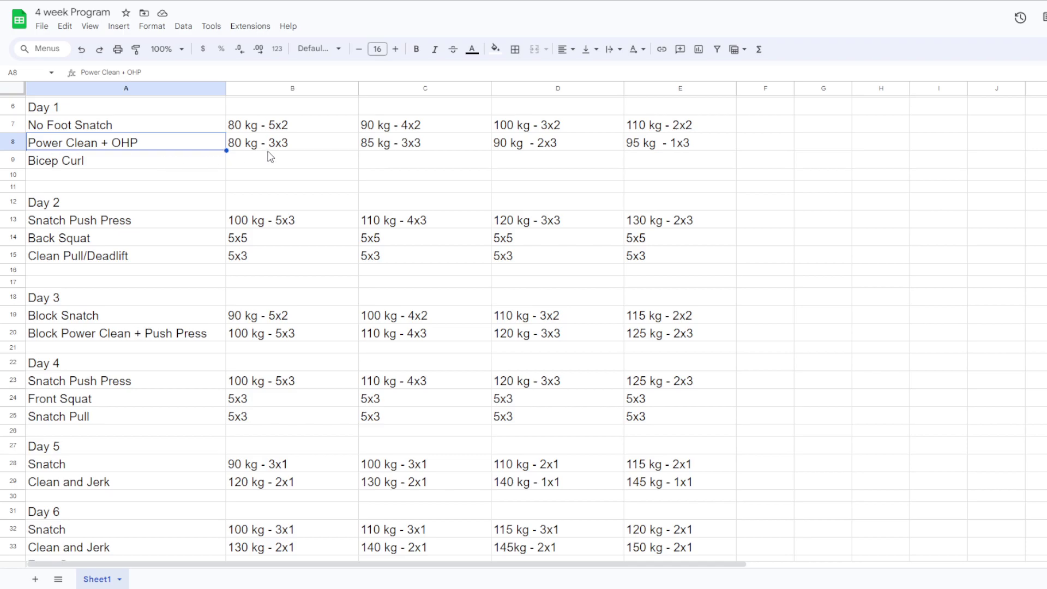
{"action": "double_click", "coordinate": [131, 143]}
{"action": "double_click", "coordinate": [131, 143]}
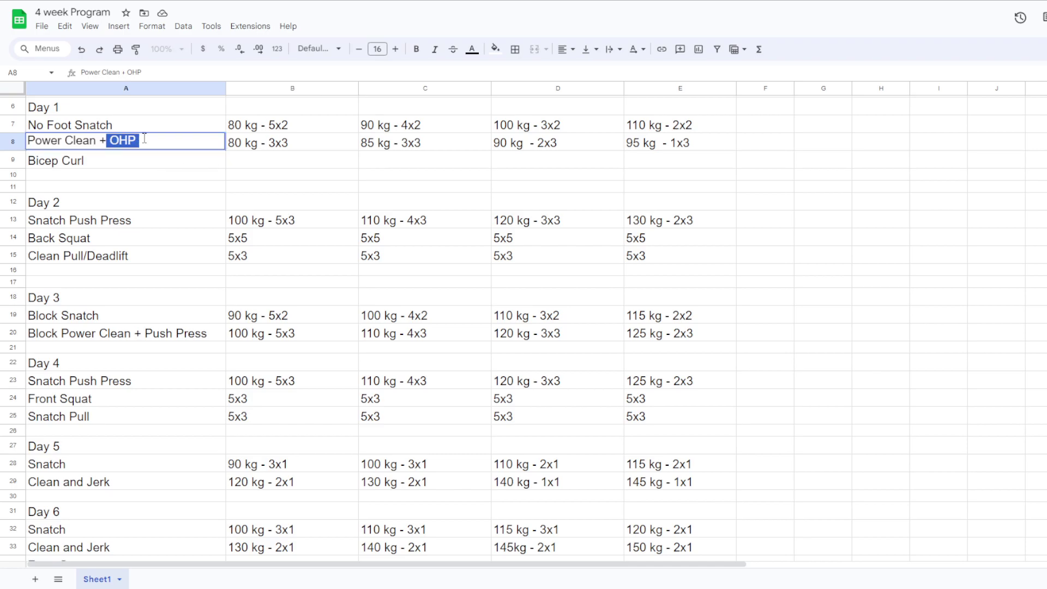
{"action": "left_click", "coordinate": [182, 226]}
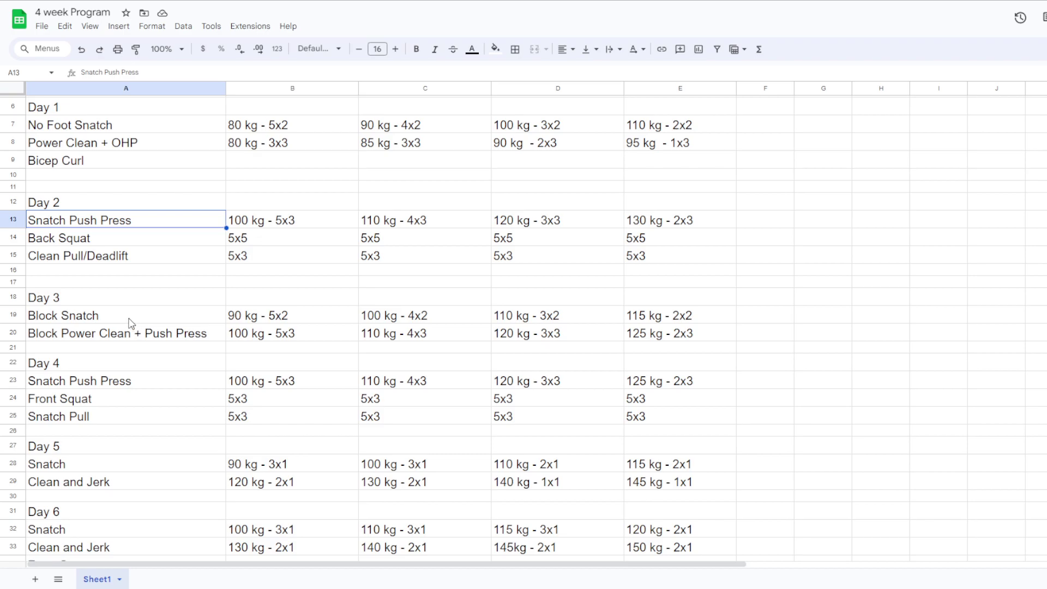
{"action": "left_click", "coordinate": [166, 337]}
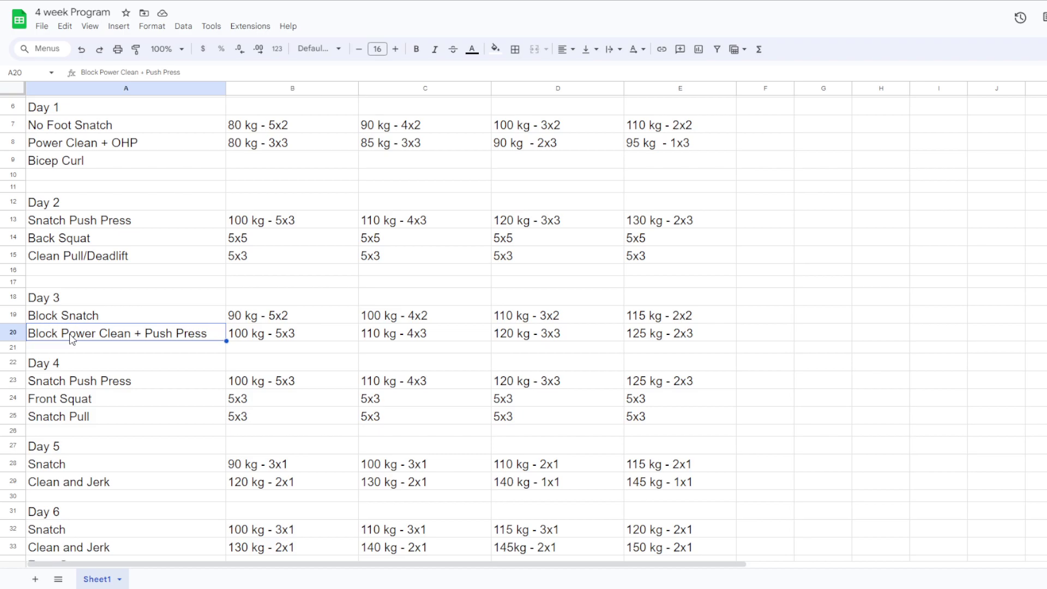
{"action": "left_click", "coordinate": [95, 243]}
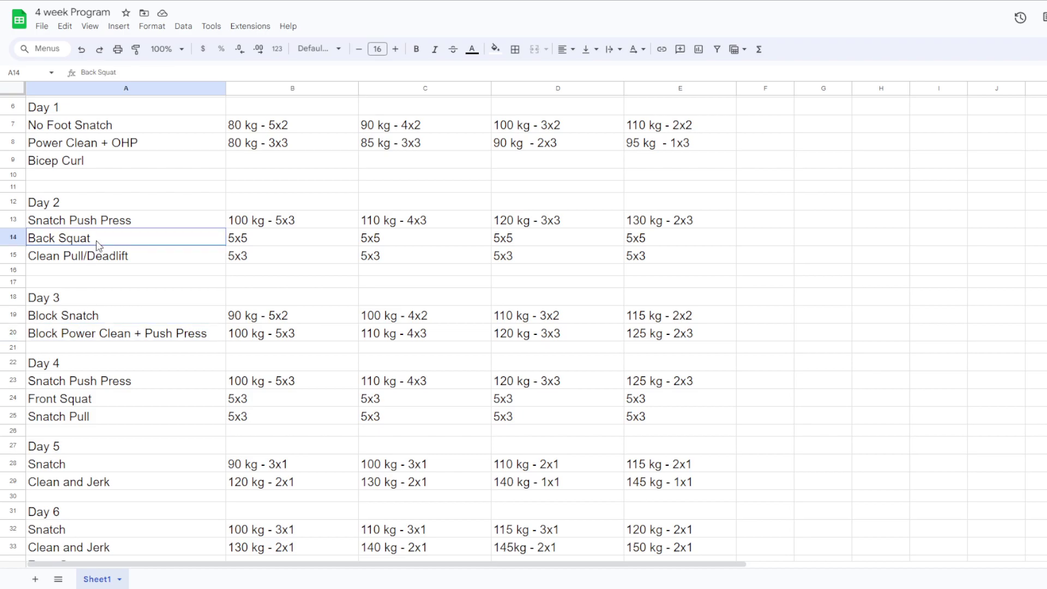
{"action": "left_click", "coordinate": [109, 404]}
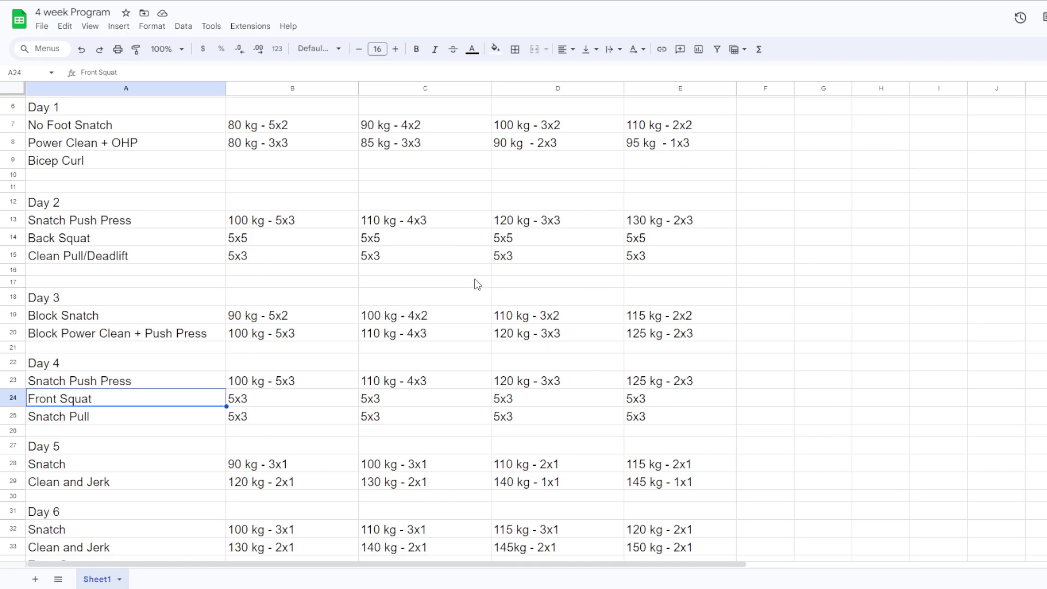
Examine the weekly progression of the Day 3 Block Power Clean + Push Press and the Week 3 Snatch Push Press on Day 4.
{"action": "left_click", "coordinate": [323, 330]}
{"action": "left_click", "coordinate": [483, 334]}
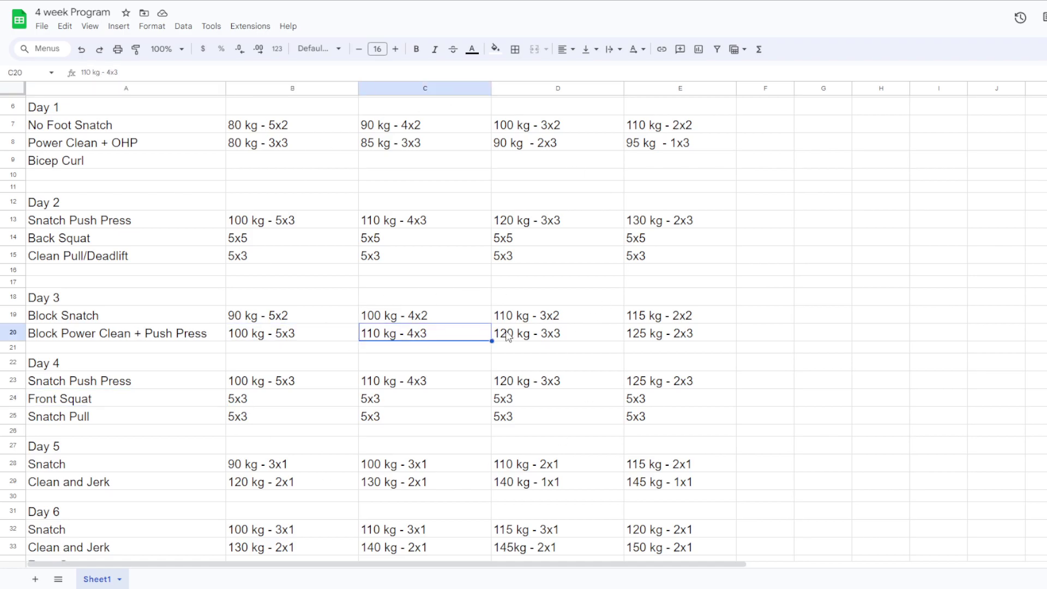
{"action": "left_click", "coordinate": [616, 335]}
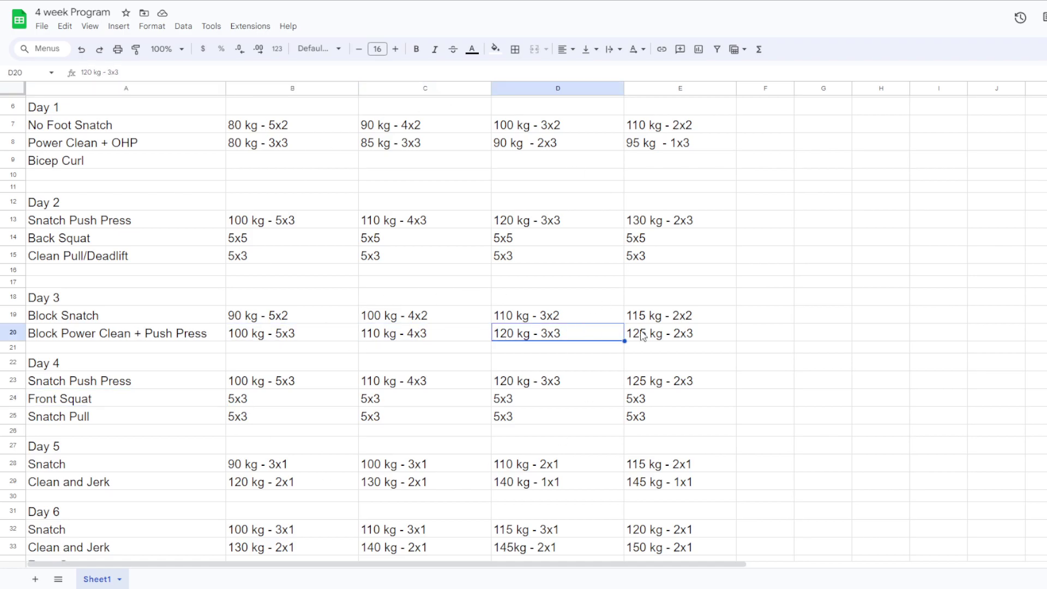
{"action": "left_click", "coordinate": [462, 333]}
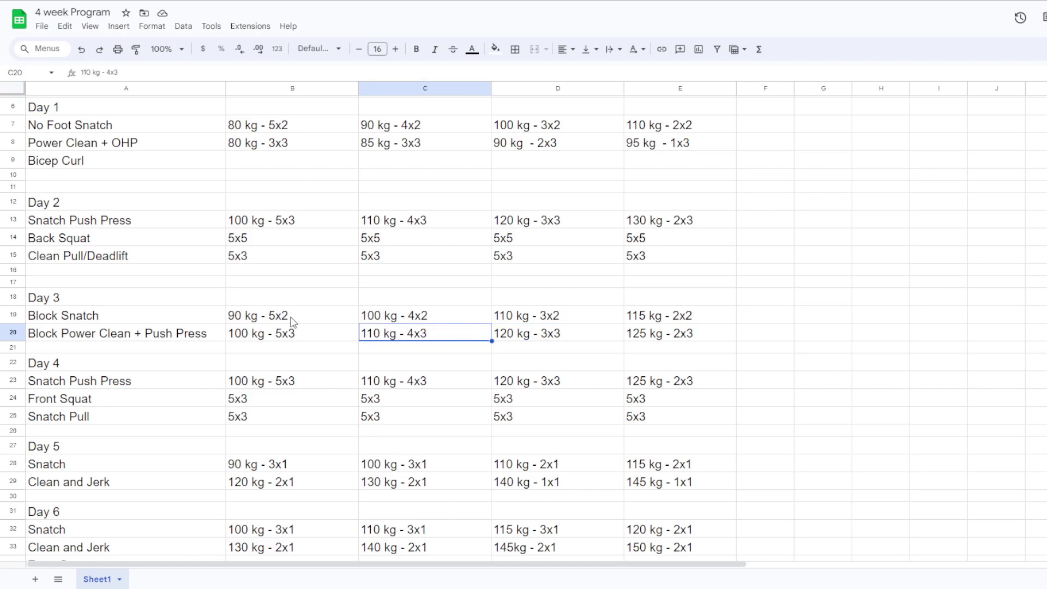
{"action": "left_click", "coordinate": [543, 336]}
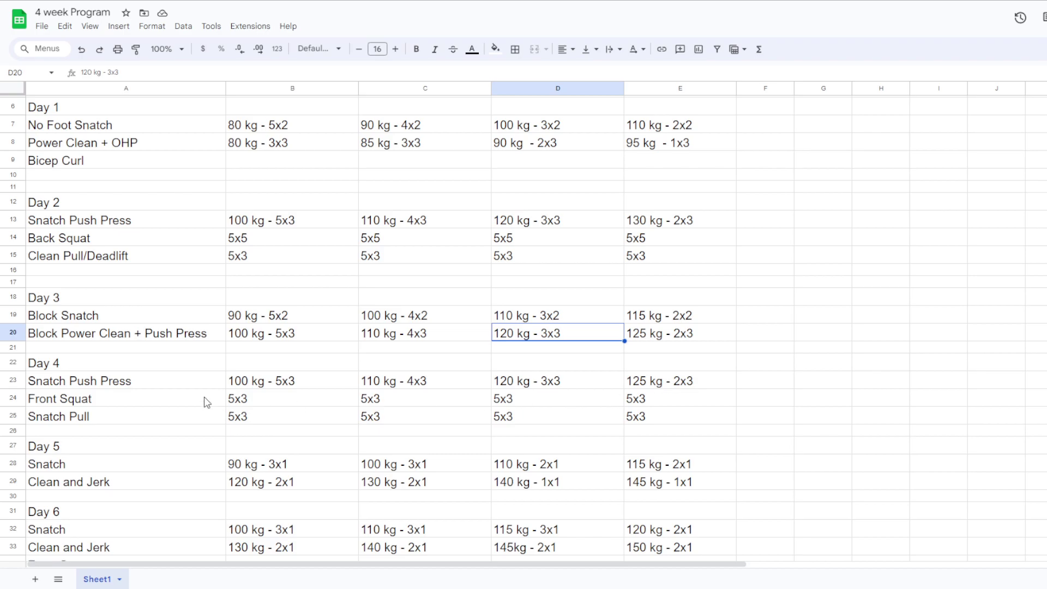
{"action": "left_click", "coordinate": [594, 386]}
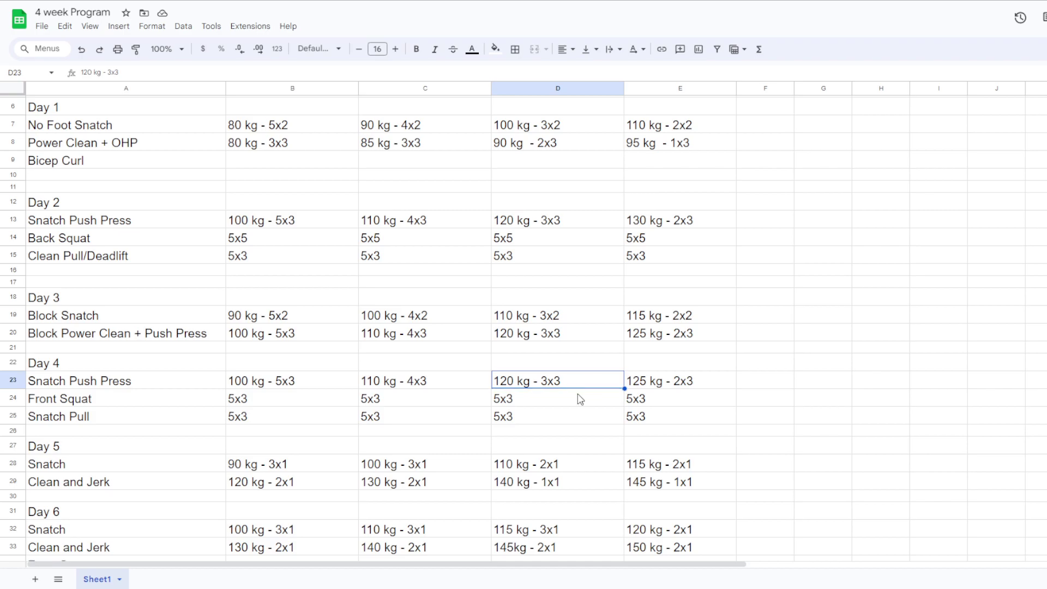
Look through the remaining training days and inspect the Day 6 Snatch and Clean and Jerk weights for Weeks 1 and 2.
{"action": "scroll", "coordinate": [581, 399], "scroll_direction": "down", "scroll_amount": 3}
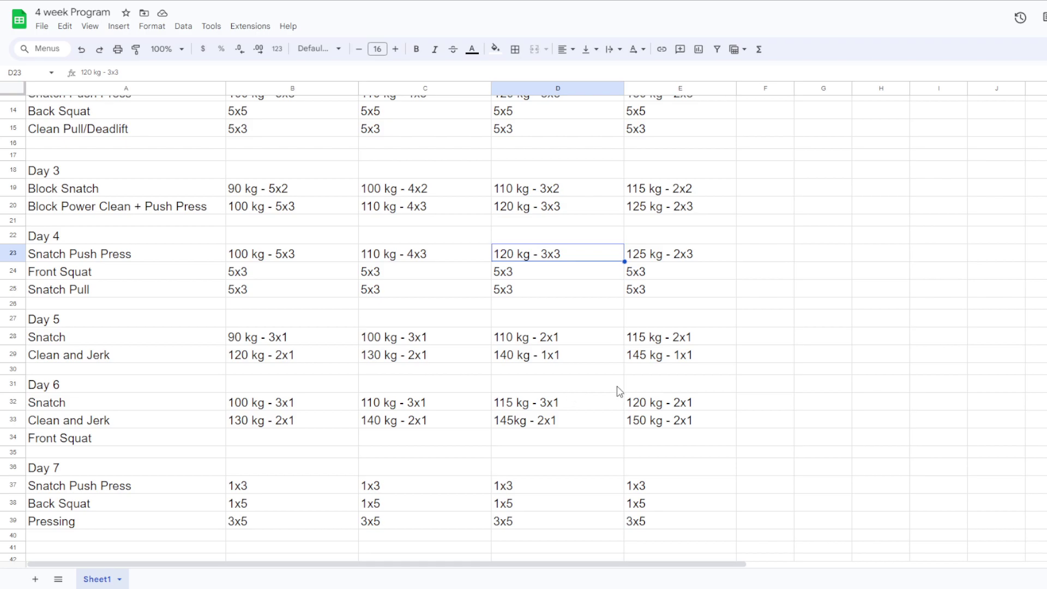
{"action": "scroll", "coordinate": [603, 433], "scroll_direction": "up", "scroll_amount": 3}
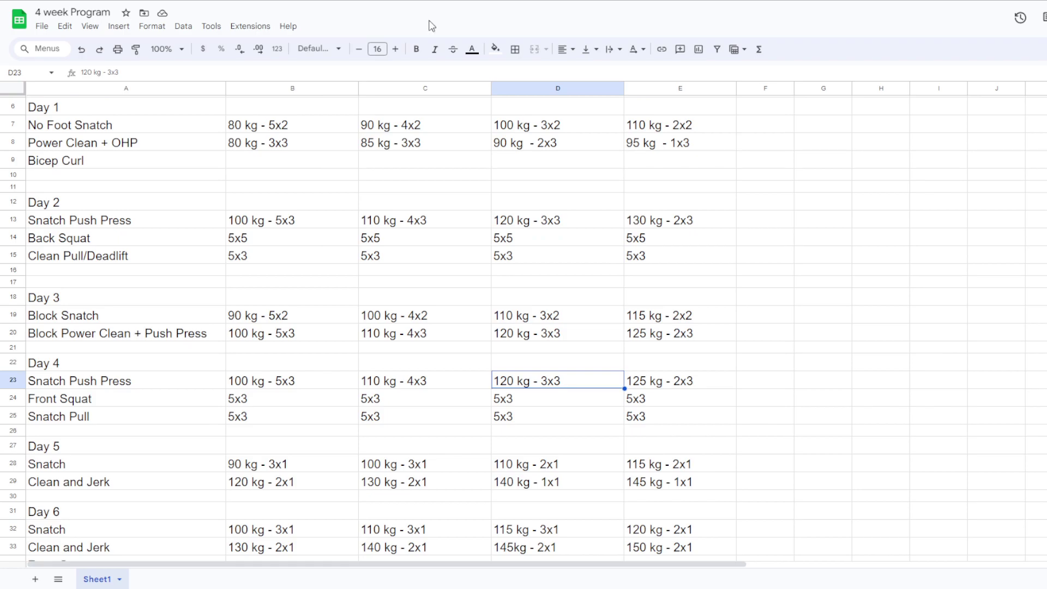
{"action": "scroll", "coordinate": [436, 387], "scroll_direction": "up", "scroll_amount": 2}
{"action": "scroll", "coordinate": [436, 387], "scroll_direction": "down", "scroll_amount": 2}
{"action": "scroll", "coordinate": [436, 387], "scroll_direction": "down", "scroll_amount": 1}
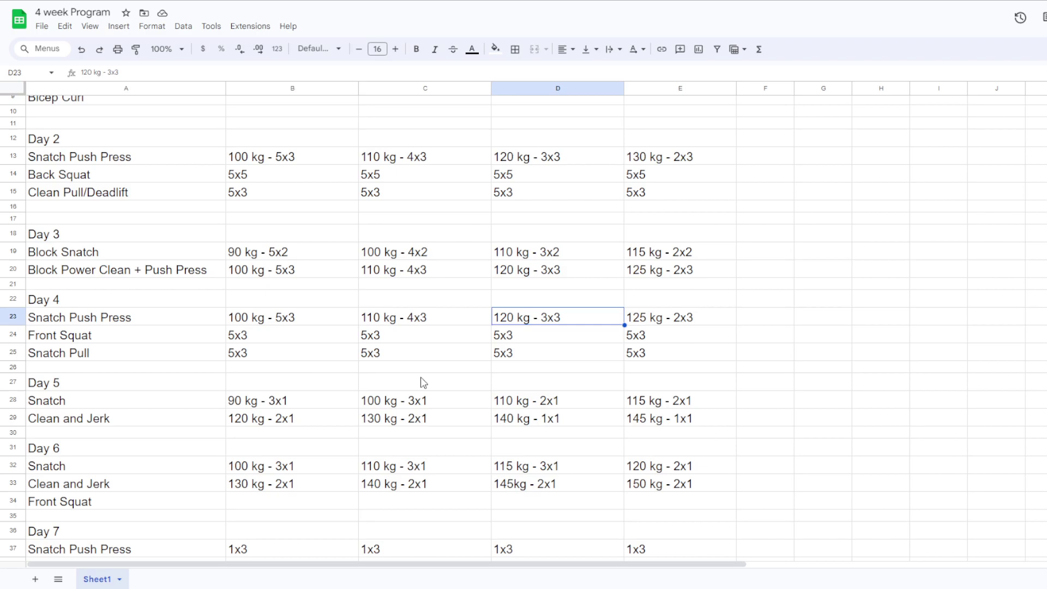
{"action": "left_click", "coordinate": [374, 468]}
{"action": "left_click", "coordinate": [433, 486]}
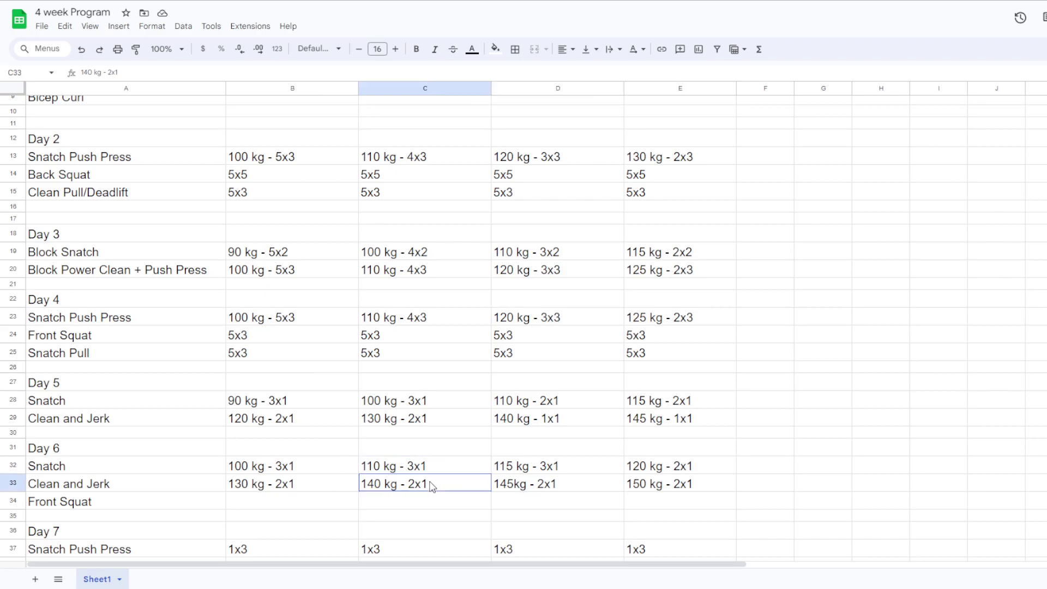
{"action": "left_click", "coordinate": [327, 471]}
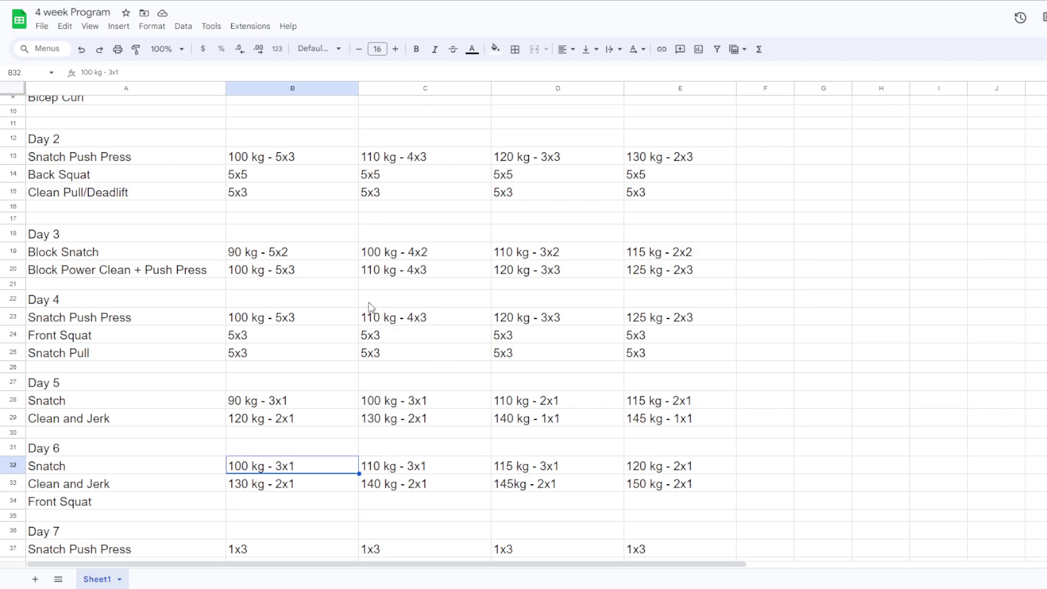
Compare the Week 1 and Week 4 loads of the Day 3 Block Snatch and Block Power Clean + Push Press.
{"action": "scroll", "coordinate": [382, 425], "scroll_direction": "up", "scroll_amount": 1}
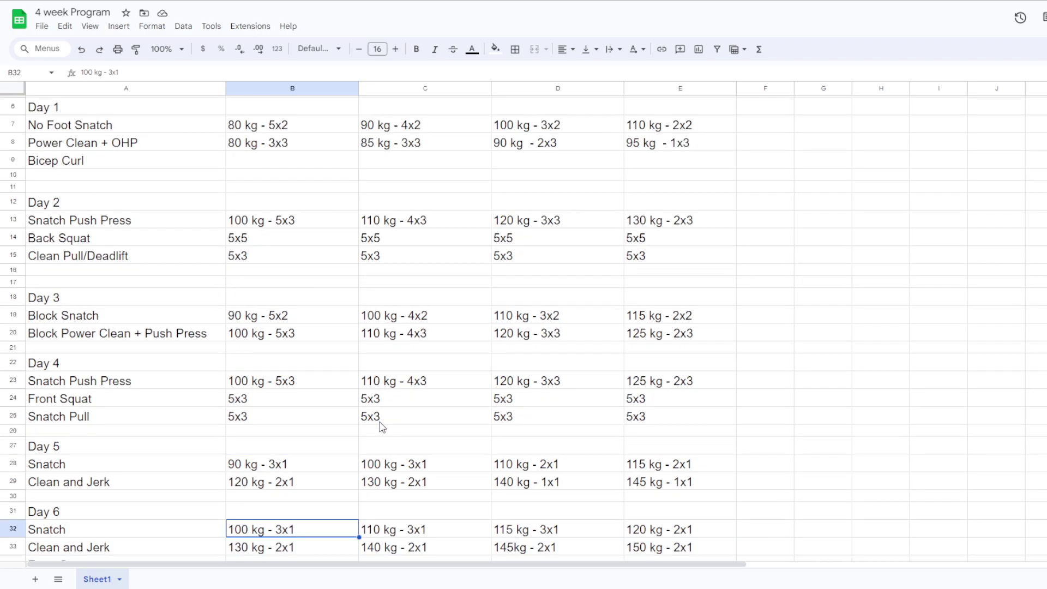
{"action": "left_click", "coordinate": [309, 319]}
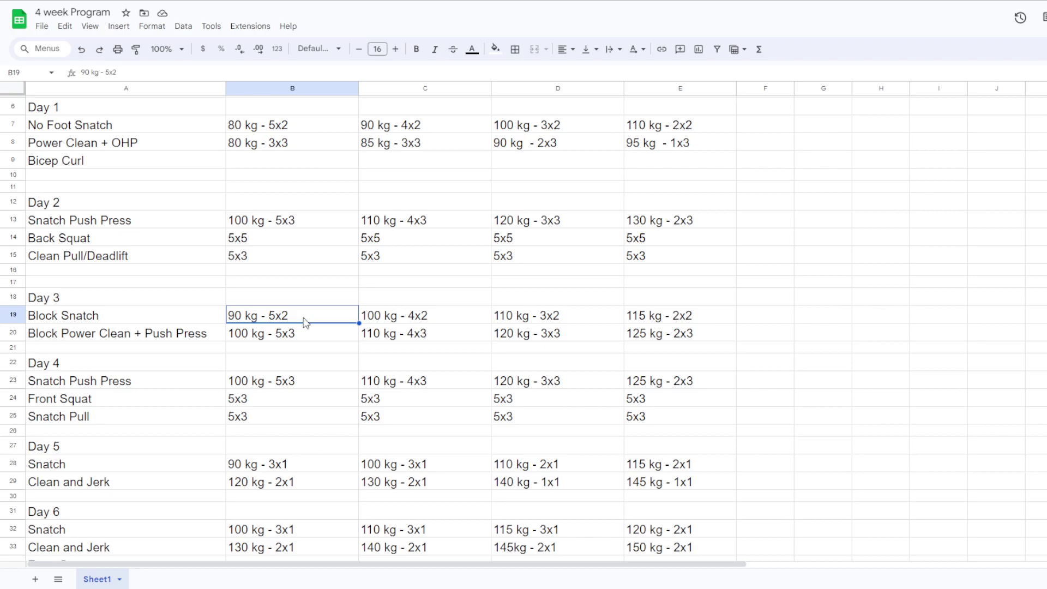
{"action": "left_click", "coordinate": [652, 323]}
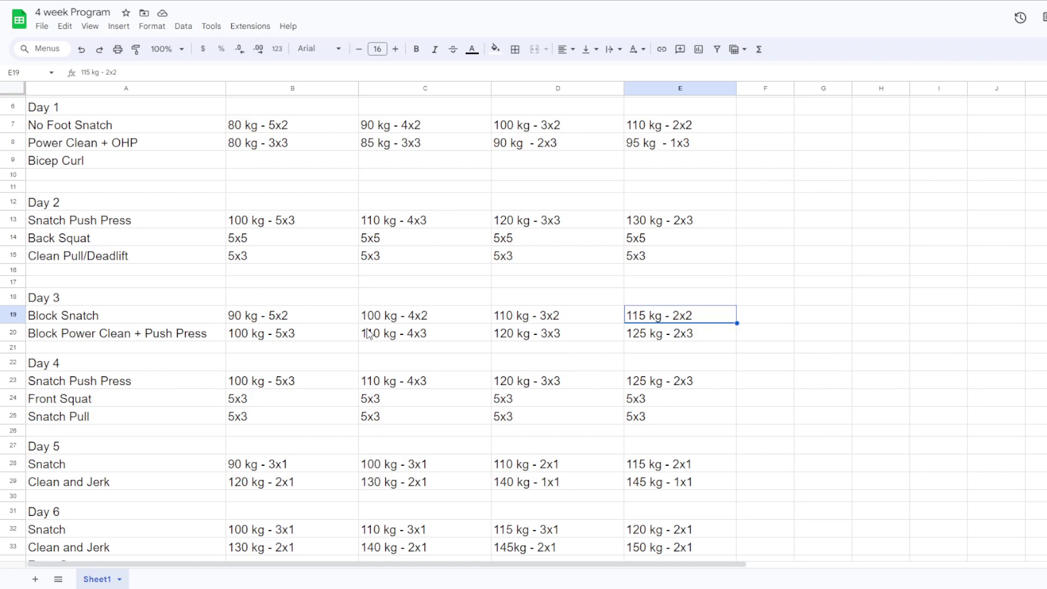
{"action": "left_click", "coordinate": [254, 338]}
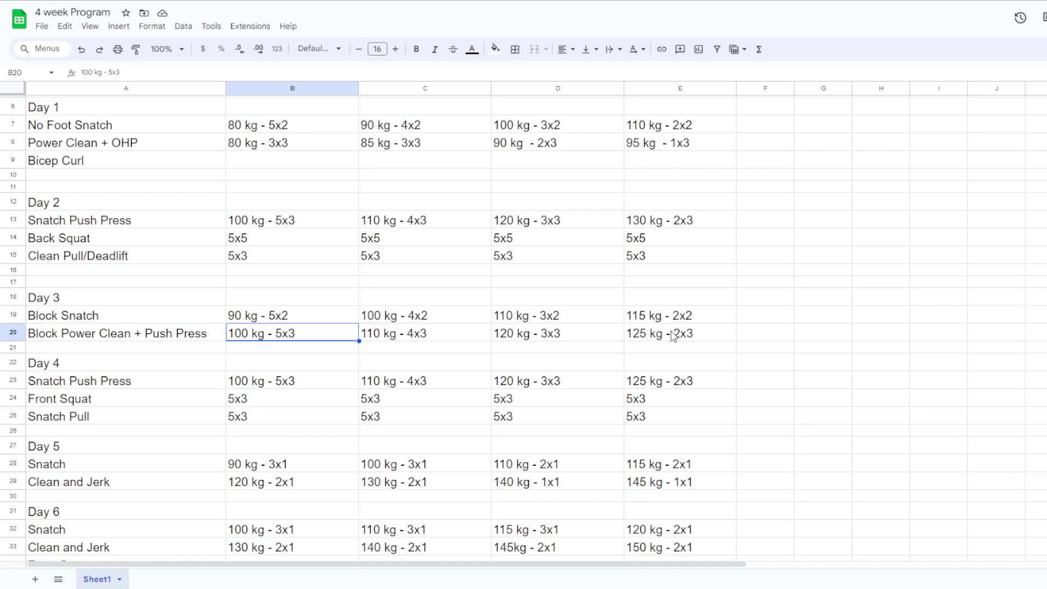
{"action": "left_click", "coordinate": [644, 338]}
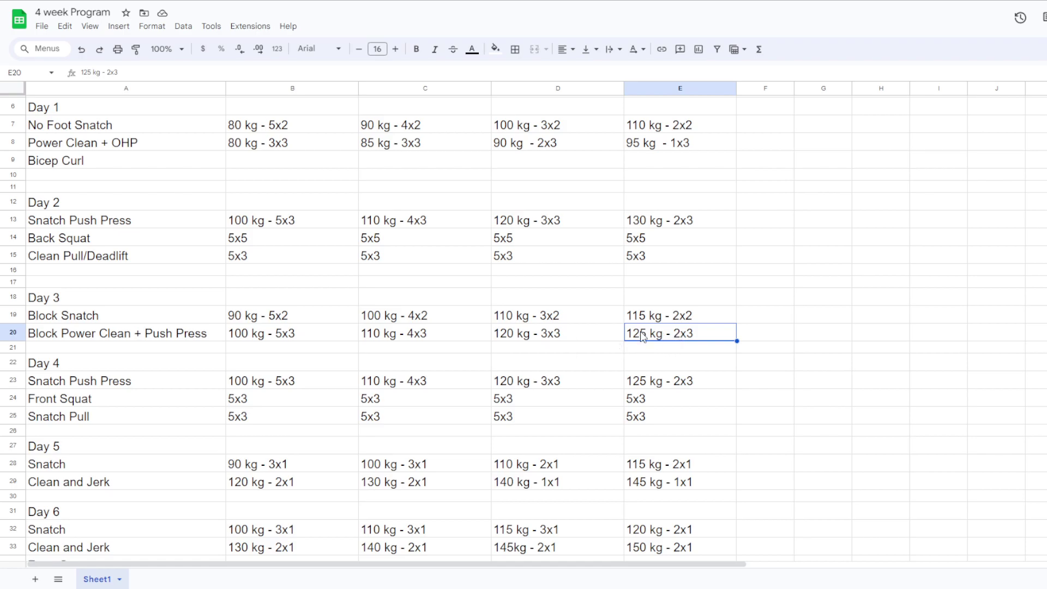
Inspect the Week 4 Clean and Jerk load on Day 6 and look over the program's training days again from Day 1.
{"action": "scroll", "coordinate": [365, 455], "scroll_direction": "down", "scroll_amount": 3}
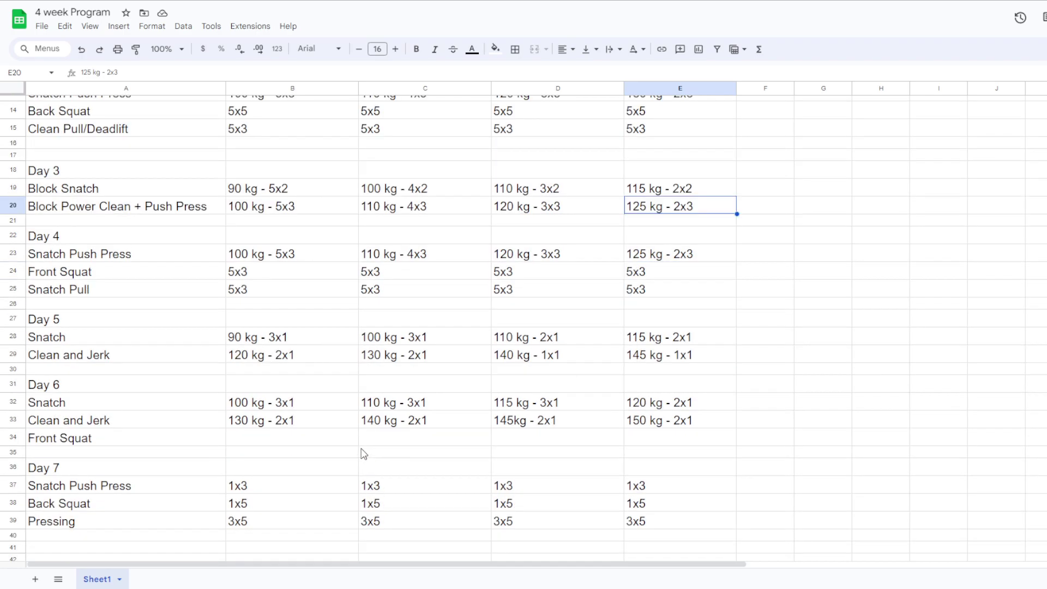
{"action": "left_click", "coordinate": [650, 419]}
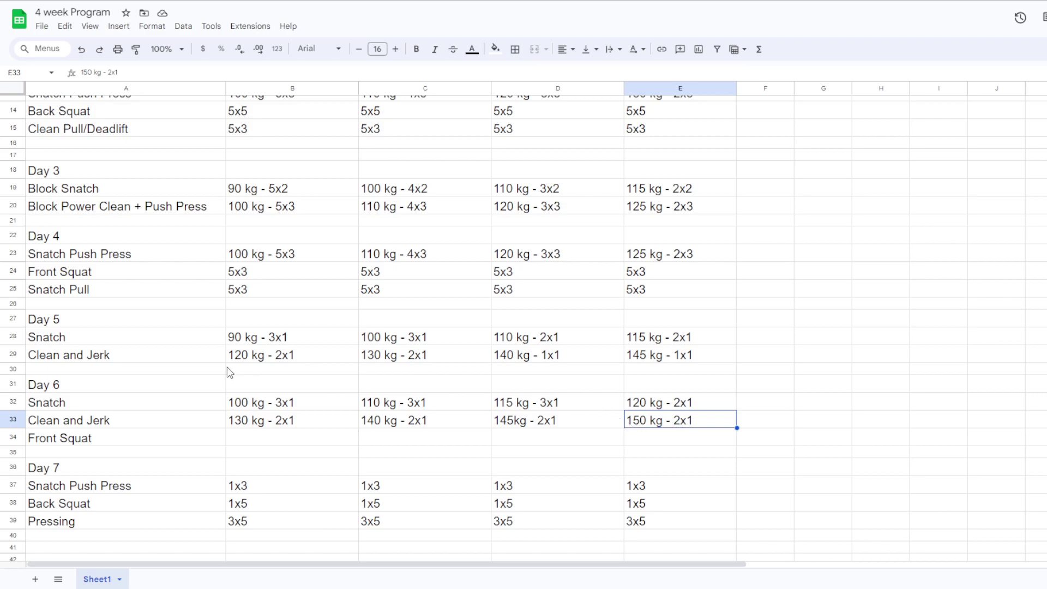
{"action": "scroll", "coordinate": [327, 491], "scroll_direction": "up", "scroll_amount": 5}
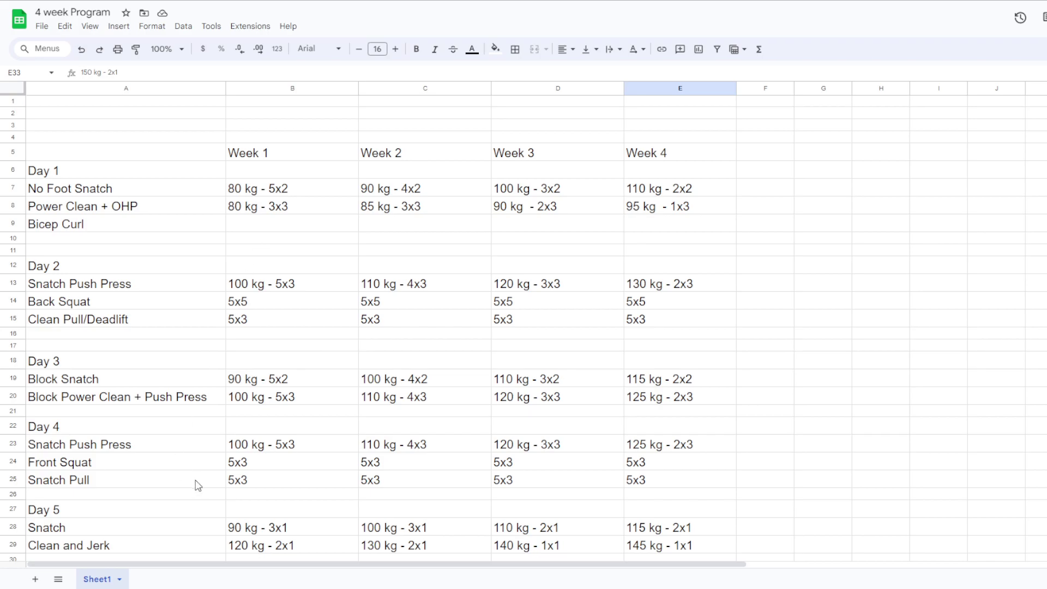
{"action": "scroll", "coordinate": [198, 484], "scroll_direction": "down", "scroll_amount": 2}
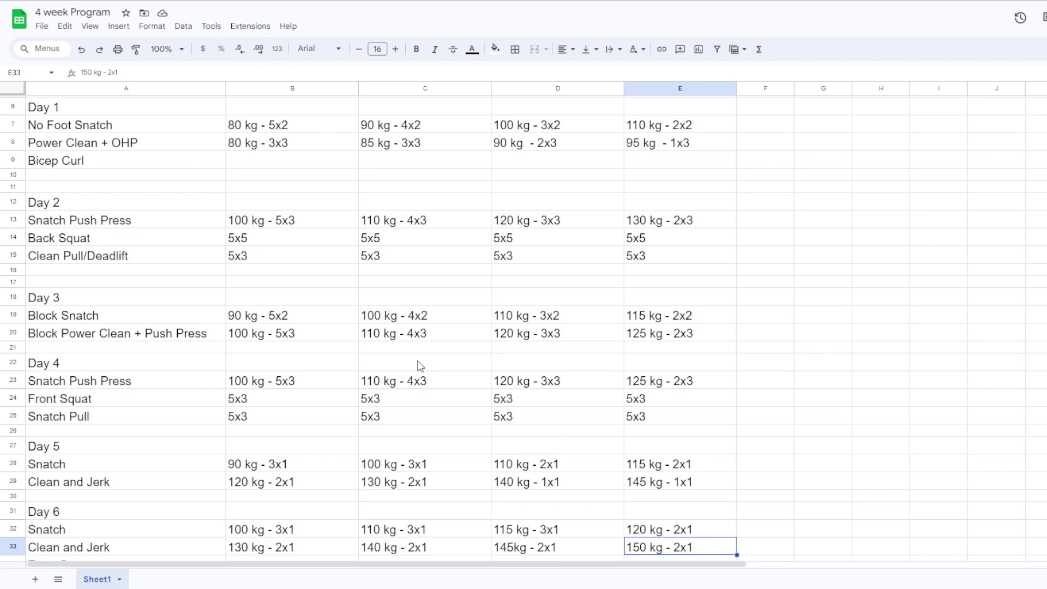
{"action": "scroll", "coordinate": [414, 413], "scroll_direction": "up", "scroll_amount": 2}
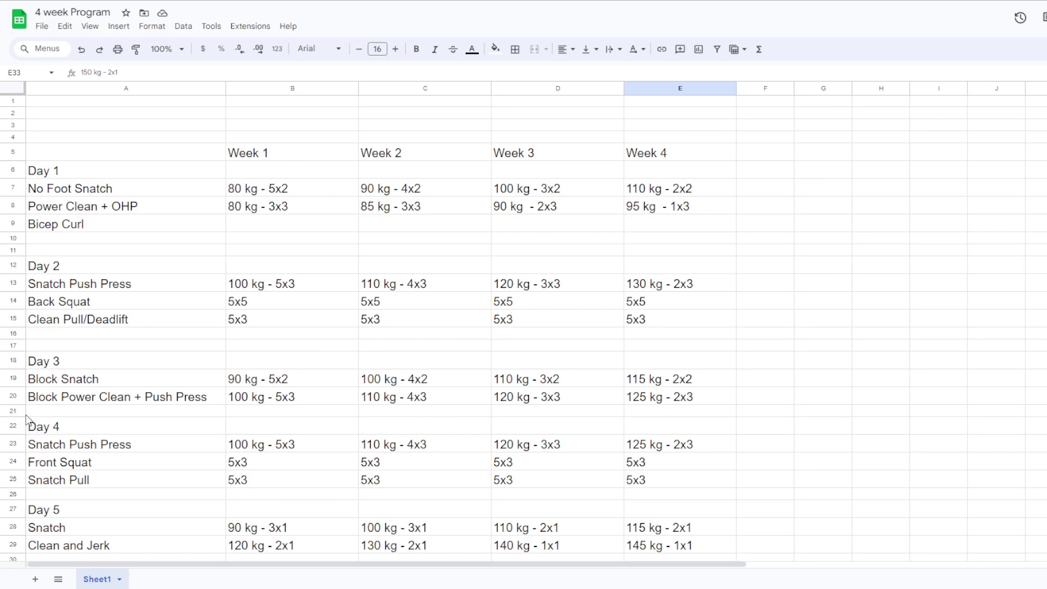
{"action": "scroll", "coordinate": [22, 418], "scroll_direction": "down", "scroll_amount": 3}
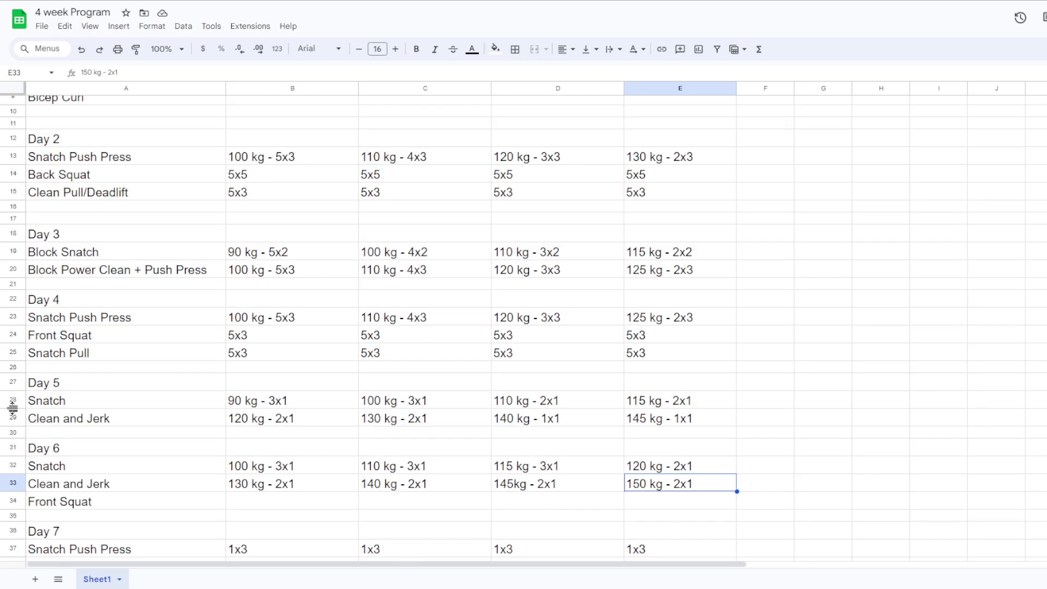